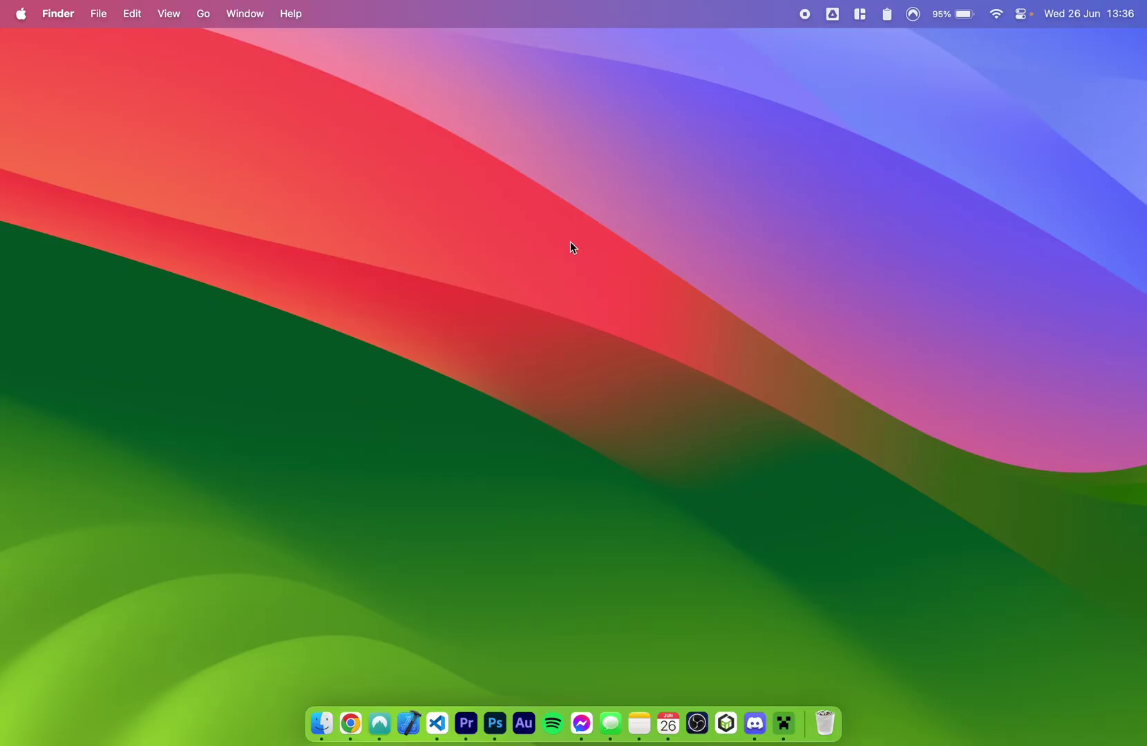
In the Minecraft Launcher's new installation, keep Latest release (1.21) and save its server.jar
left_click(785, 723)
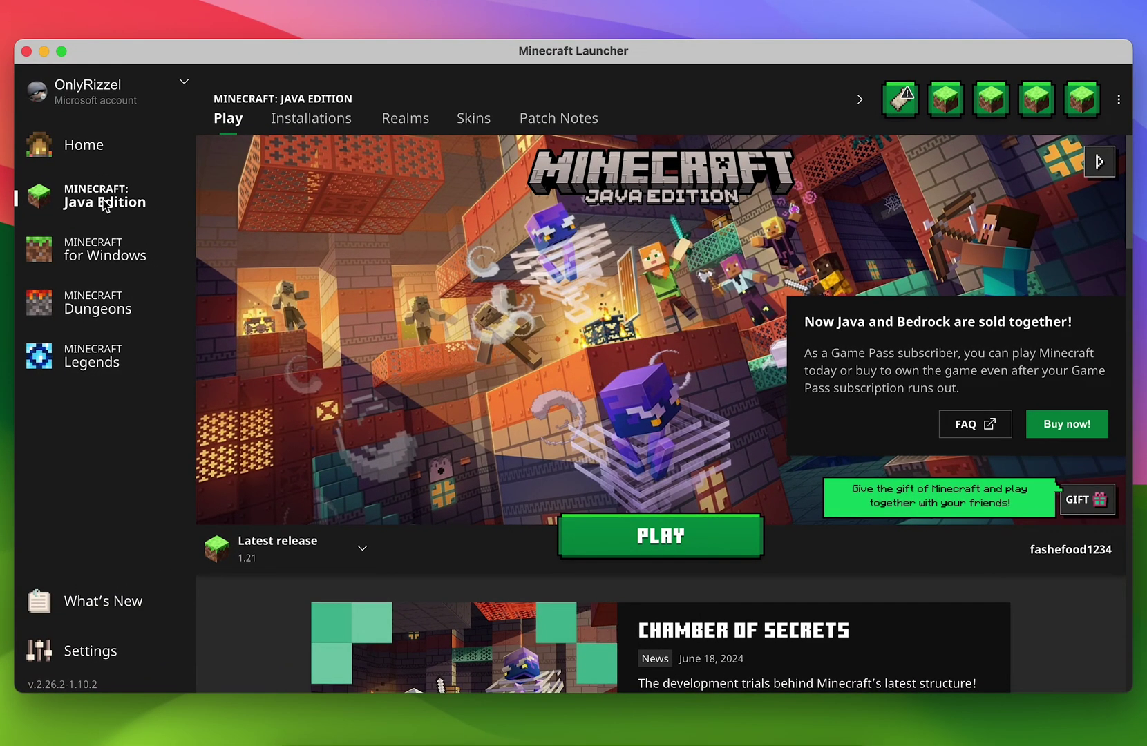
left_click(308, 126)
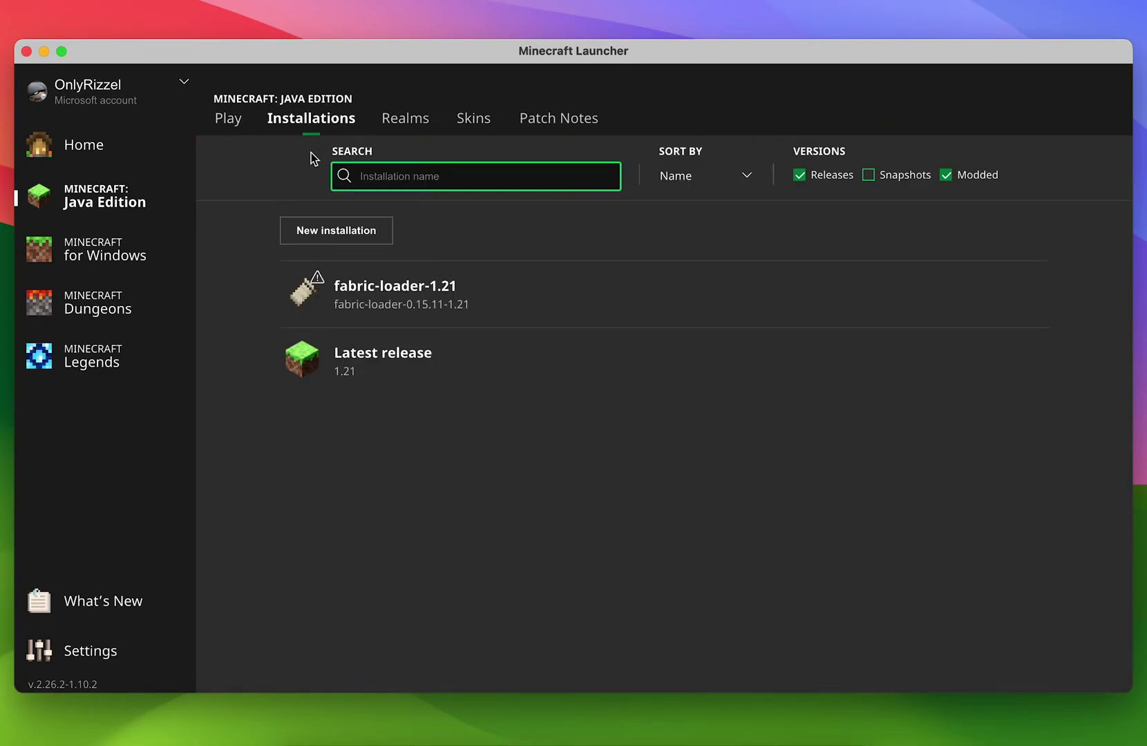
left_click(342, 239)
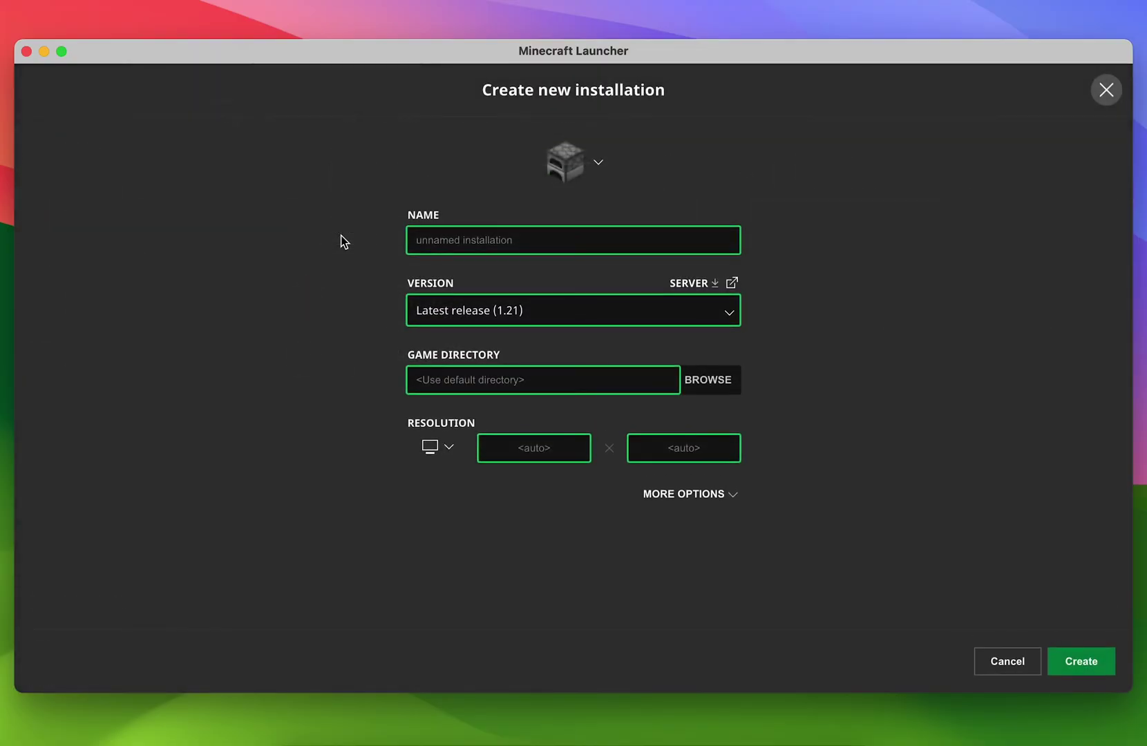
left_click(579, 322)
scroll(581, 448, "down", 2)
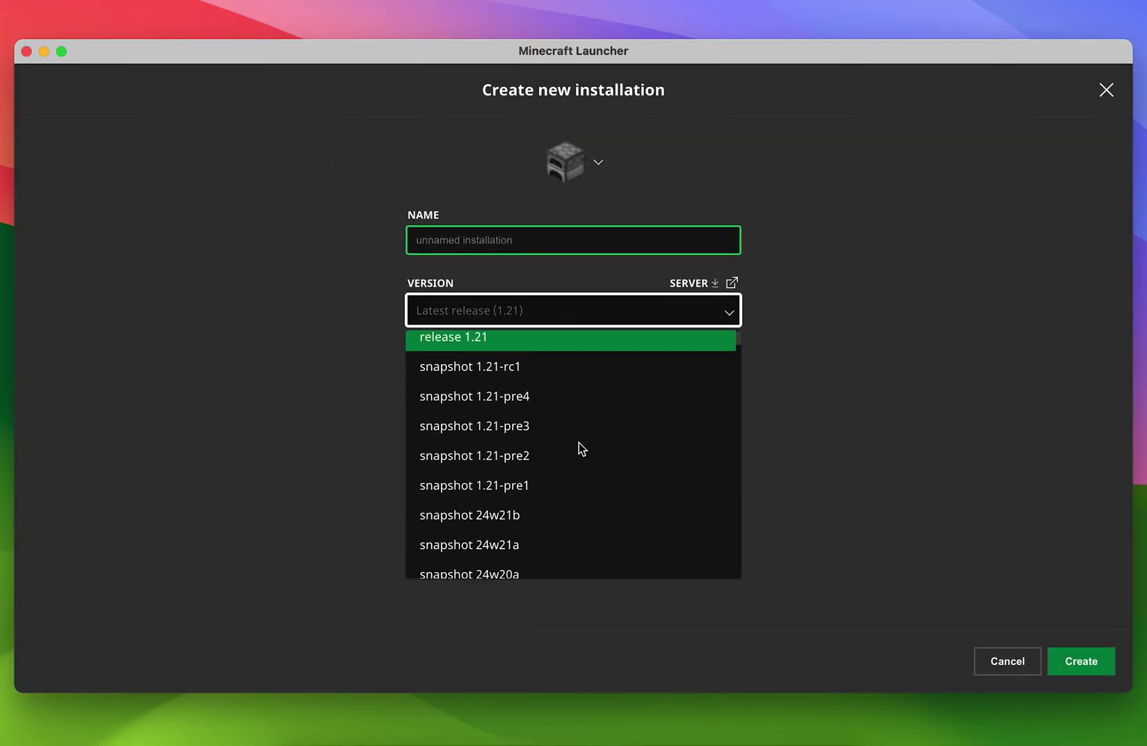
scroll(582, 450, "down", 20)
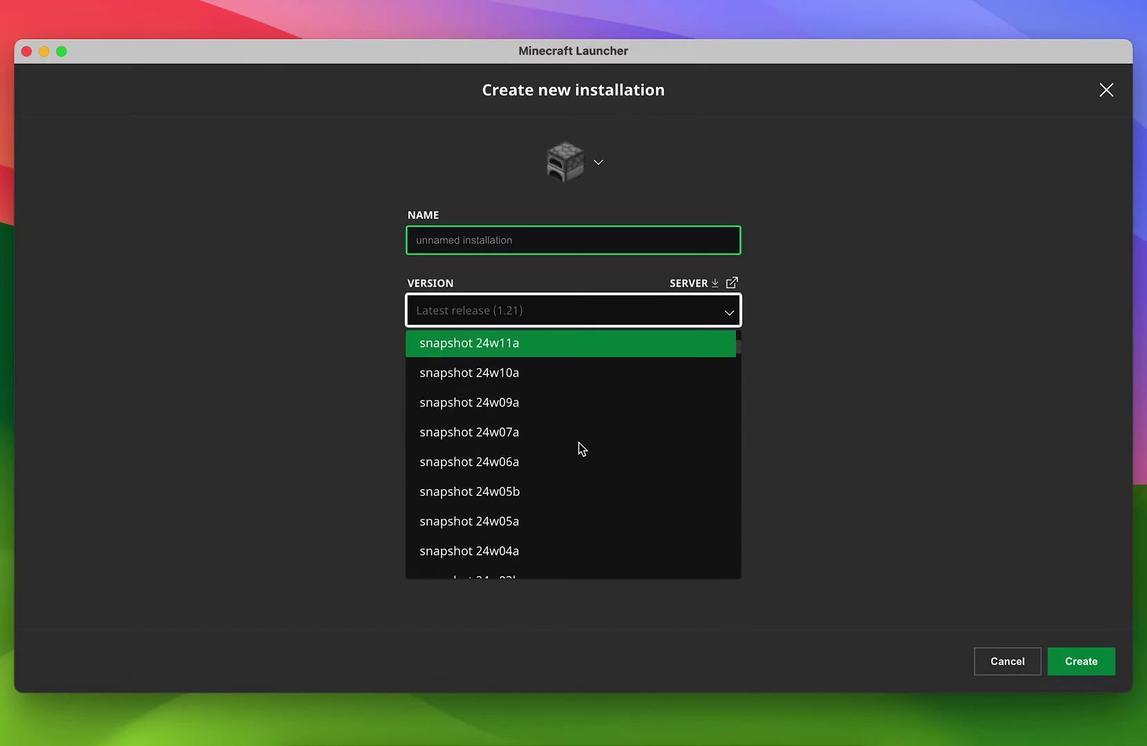
scroll(581, 449, "up", 20)
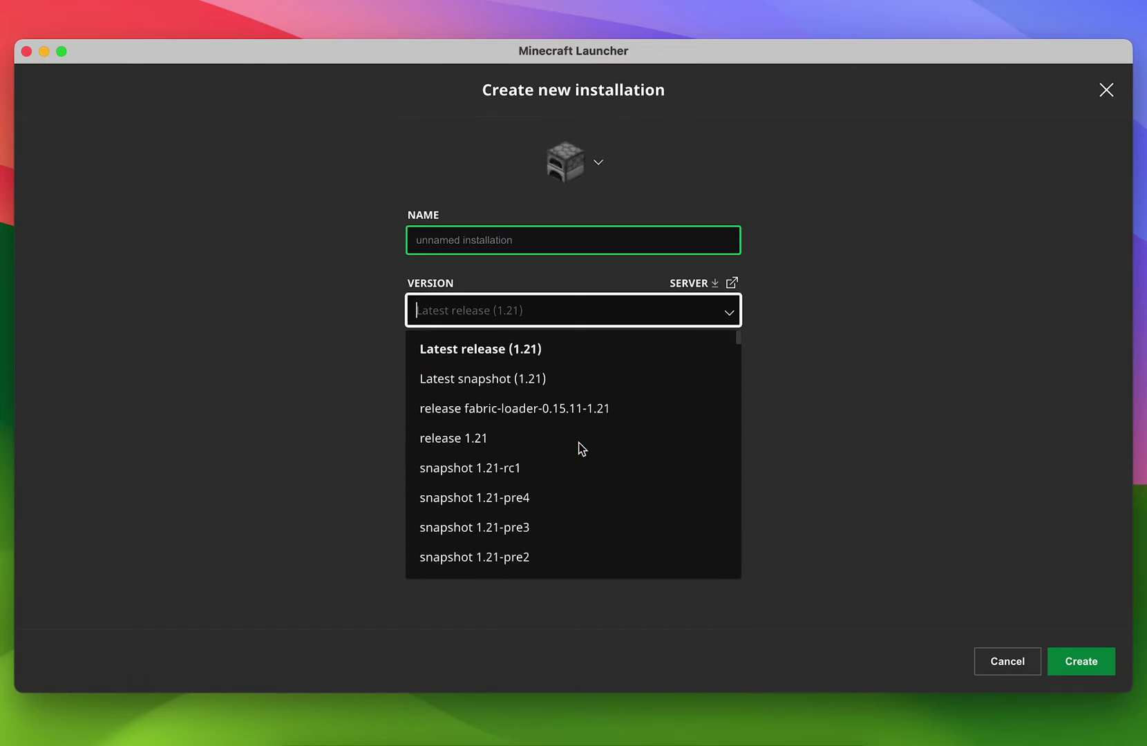
left_click(543, 355)
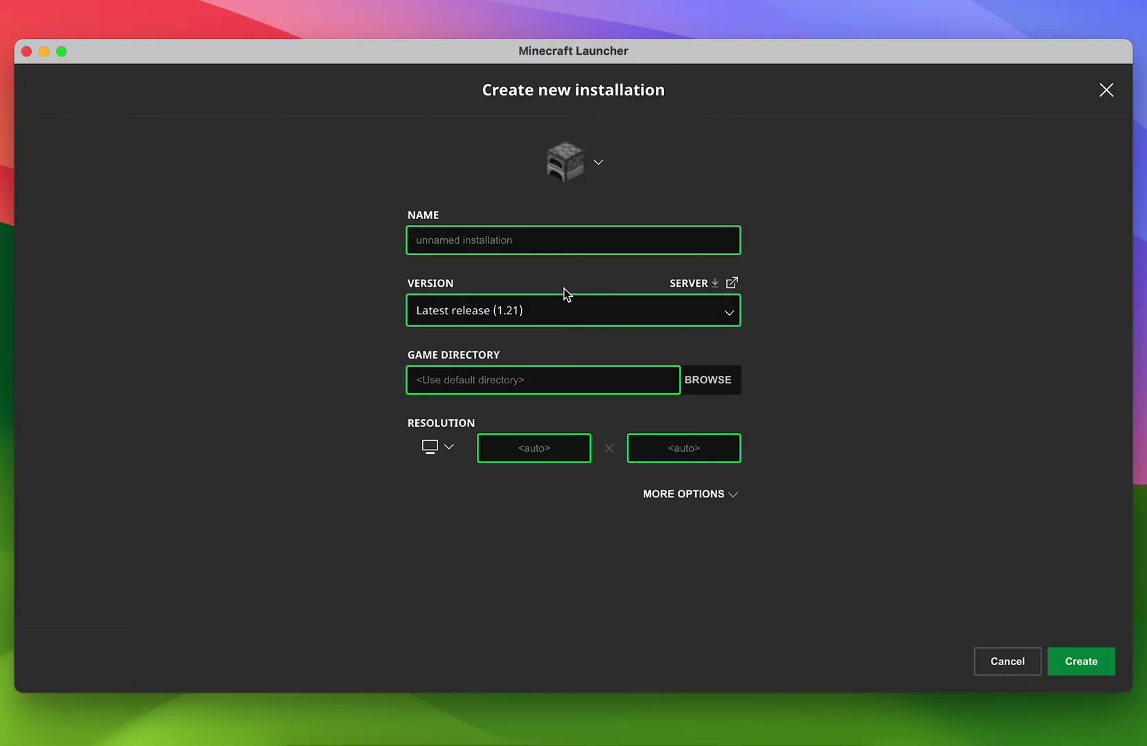
left_click(690, 284)
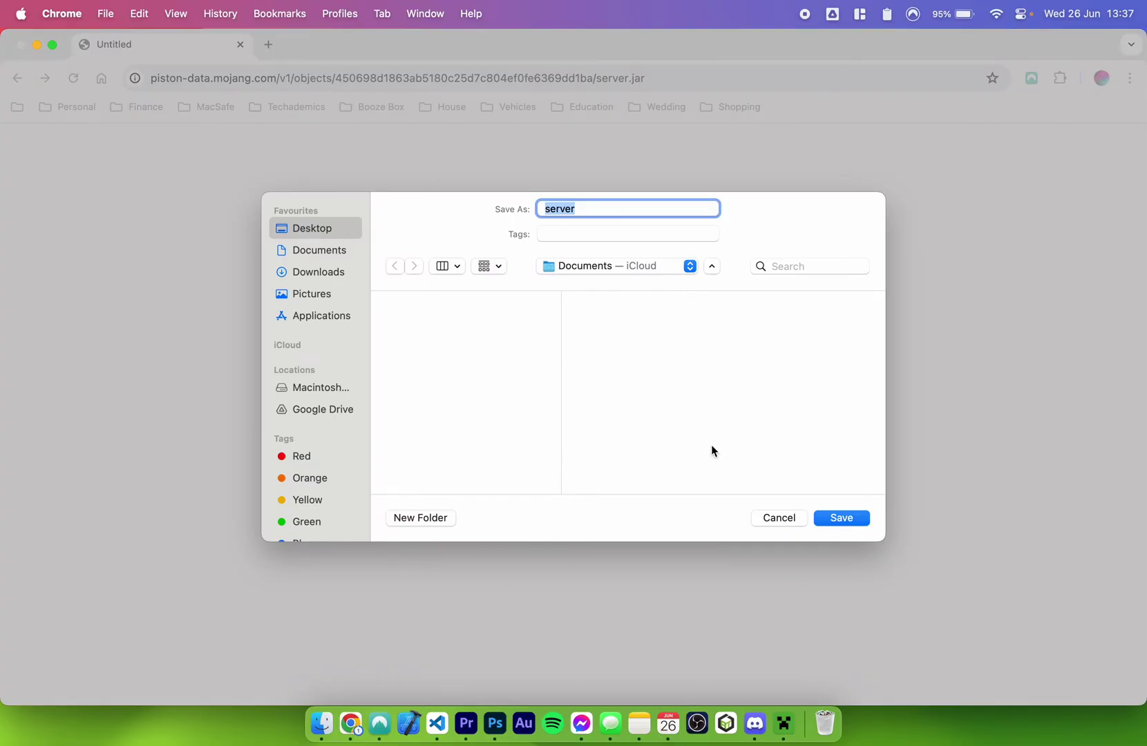
left_click(837, 520)
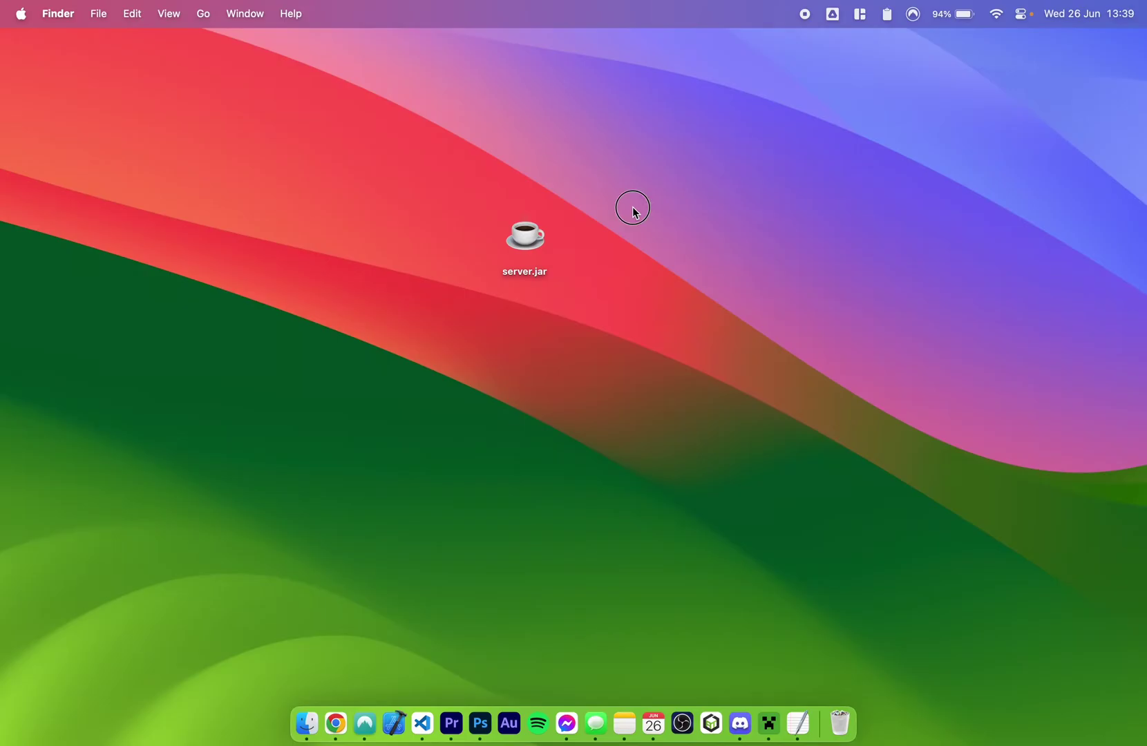
Create a desktop folder named 'MC Sever' and move server.jar into it
left_click_drag(634, 209, 413, 303)
left_click(629, 291)
right_click(594, 285)
left_click(632, 290)
type("MC Sev")
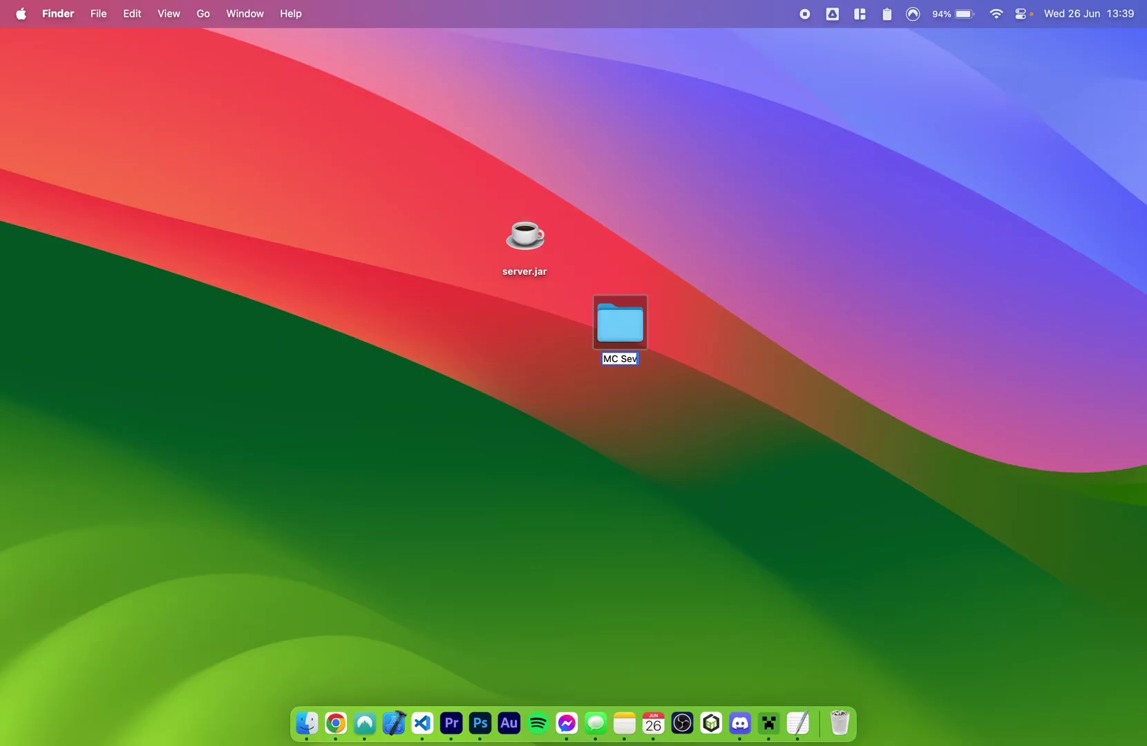
type("er")
left_click(653, 186)
left_click_drag(532, 244, 620, 325)
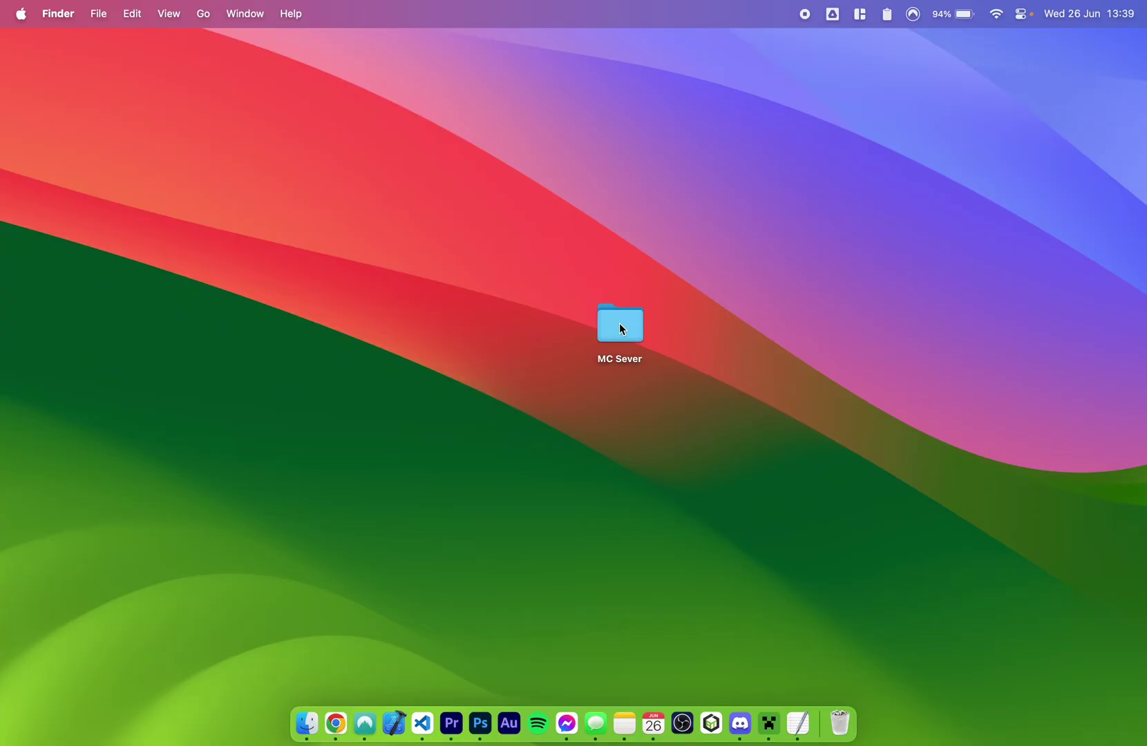
Open the MC Sever folder and run server.jar once, allowing the unverified file
double_click(619, 323)
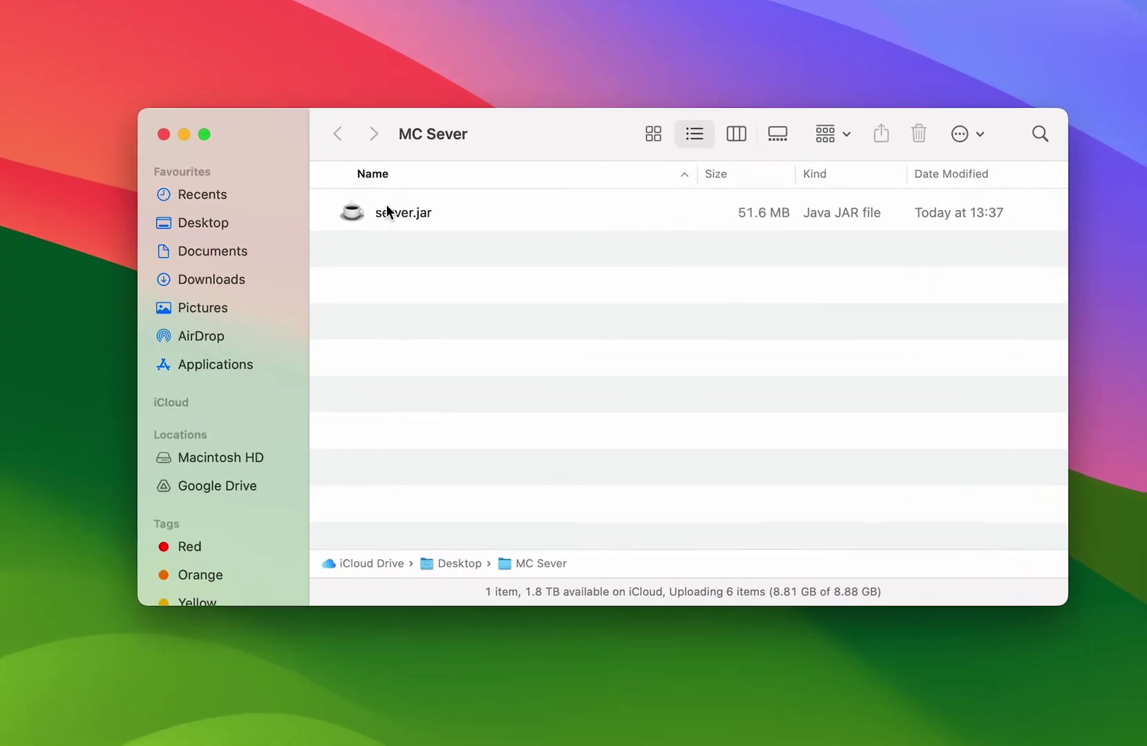
left_click(429, 246)
right_click(429, 246)
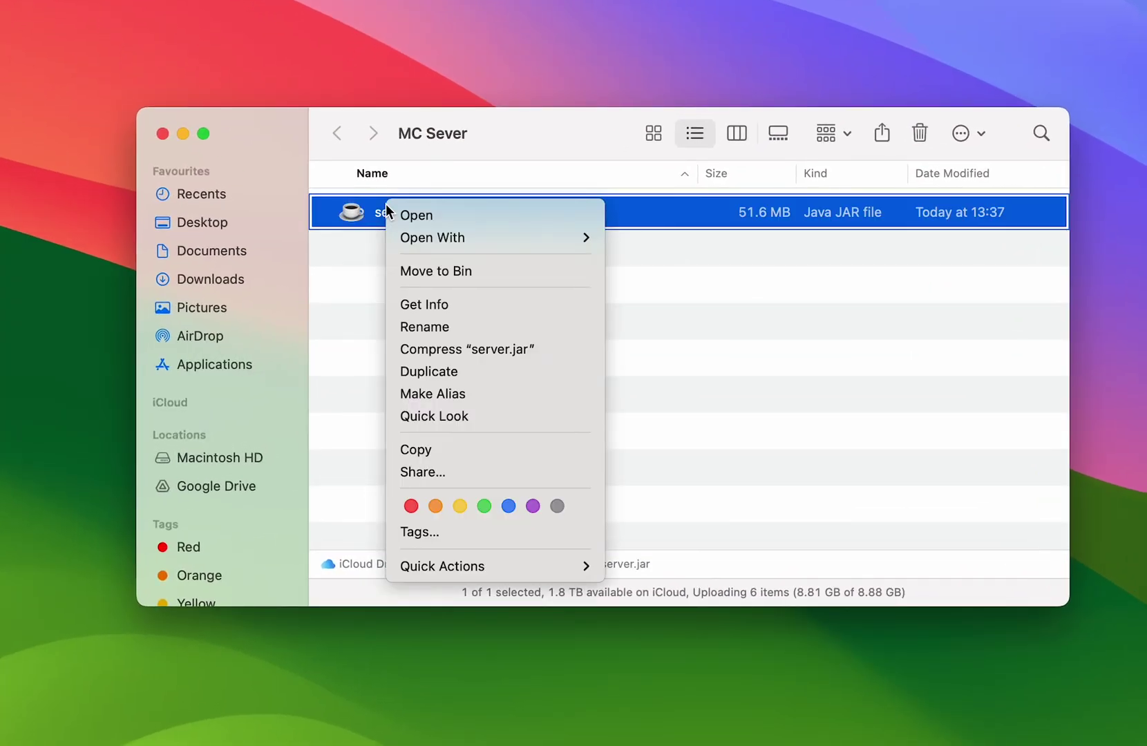
left_click(419, 215)
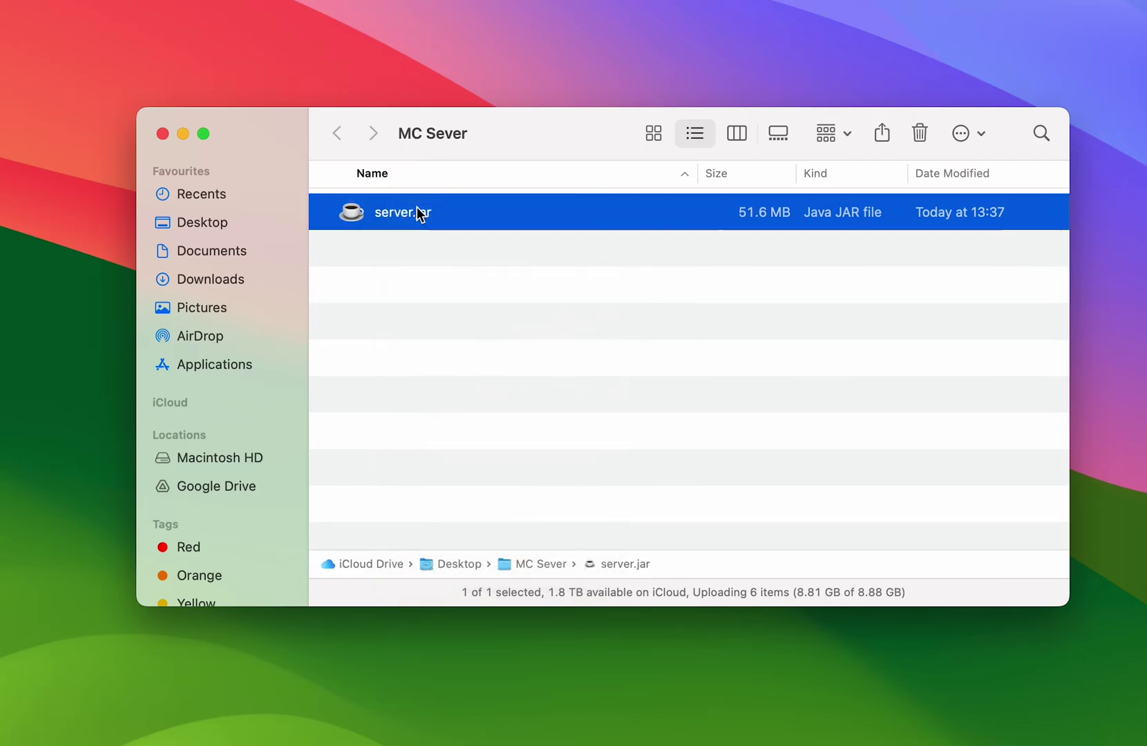
left_click(544, 369)
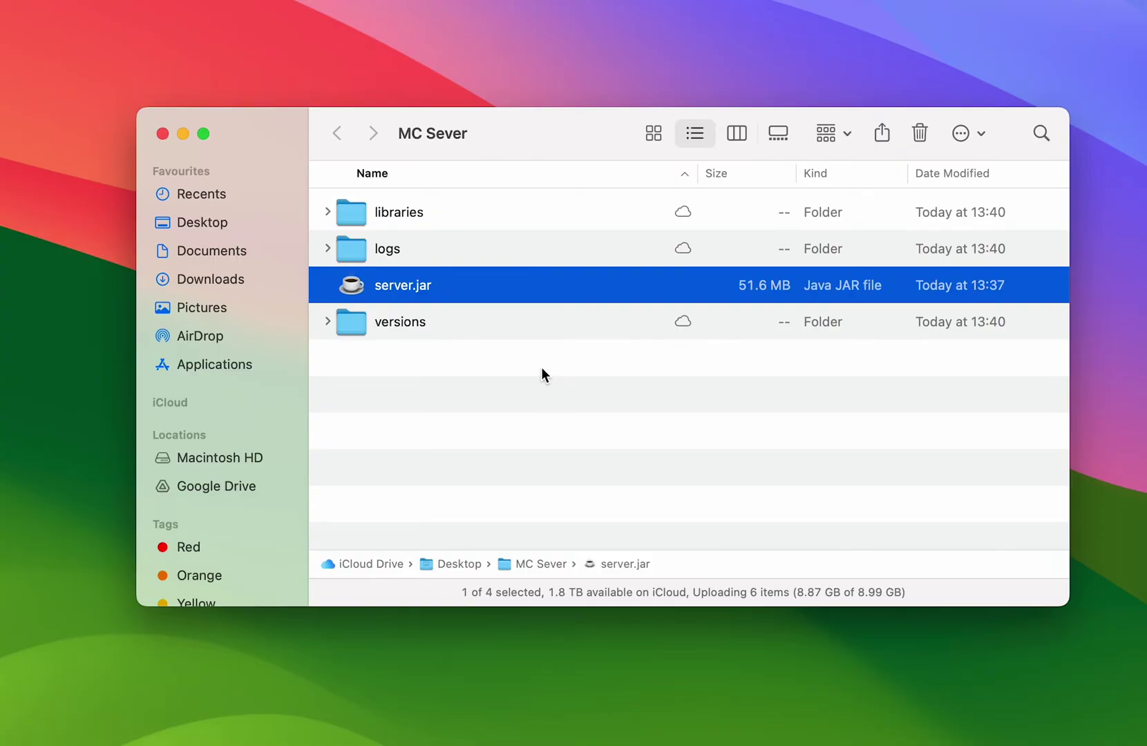
left_click(542, 370)
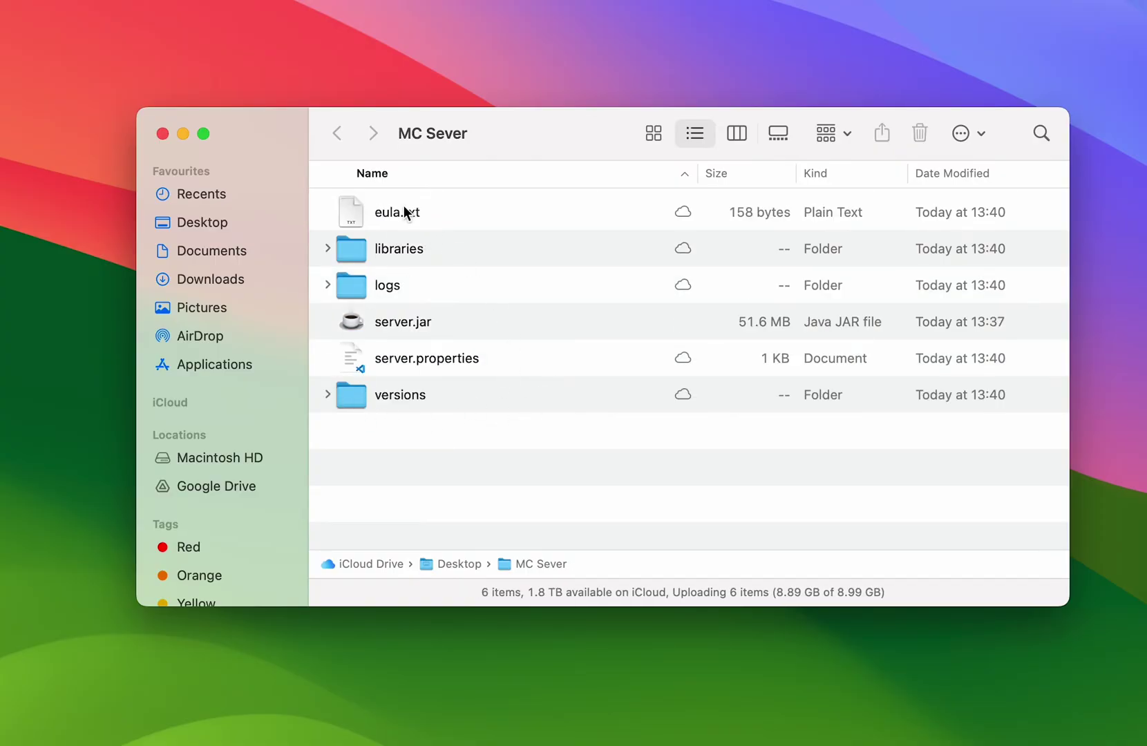
Change eula=false to eula=true in eula.txt, save, and close it
double_click(488, 213)
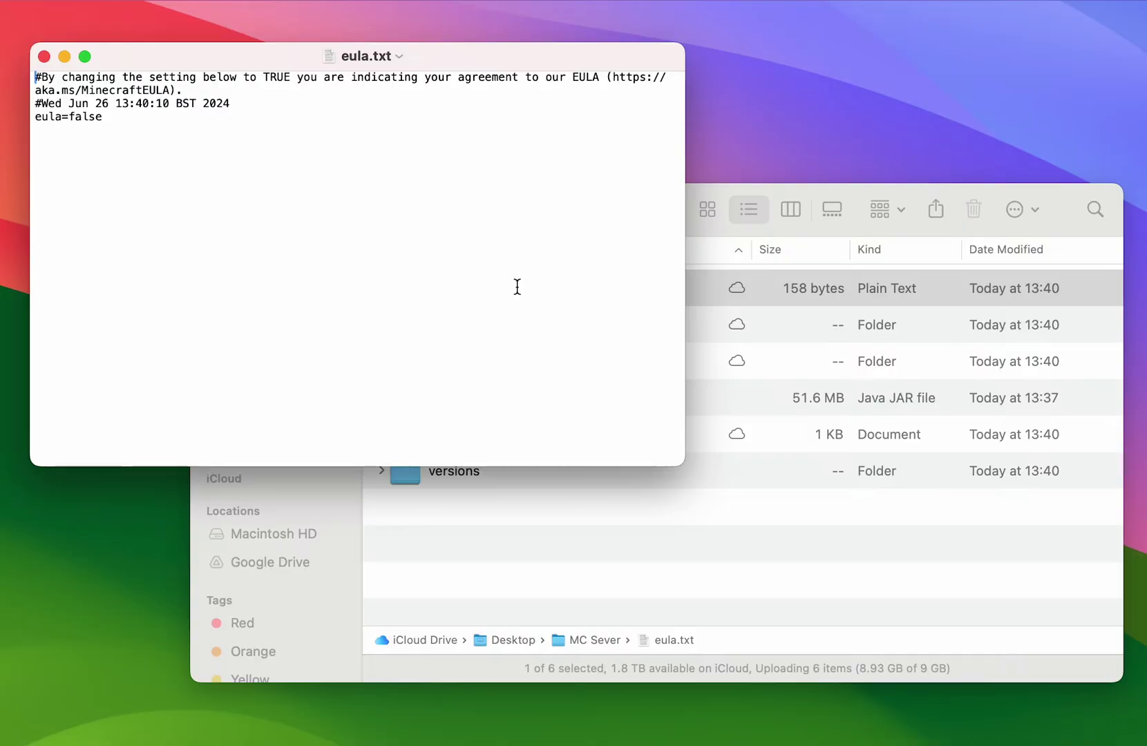
left_click(110, 114)
key("BackSpace")
key("BackSpace")
key("BackSpace")
key("BackSpace")
key("BackSpace")
type("true")
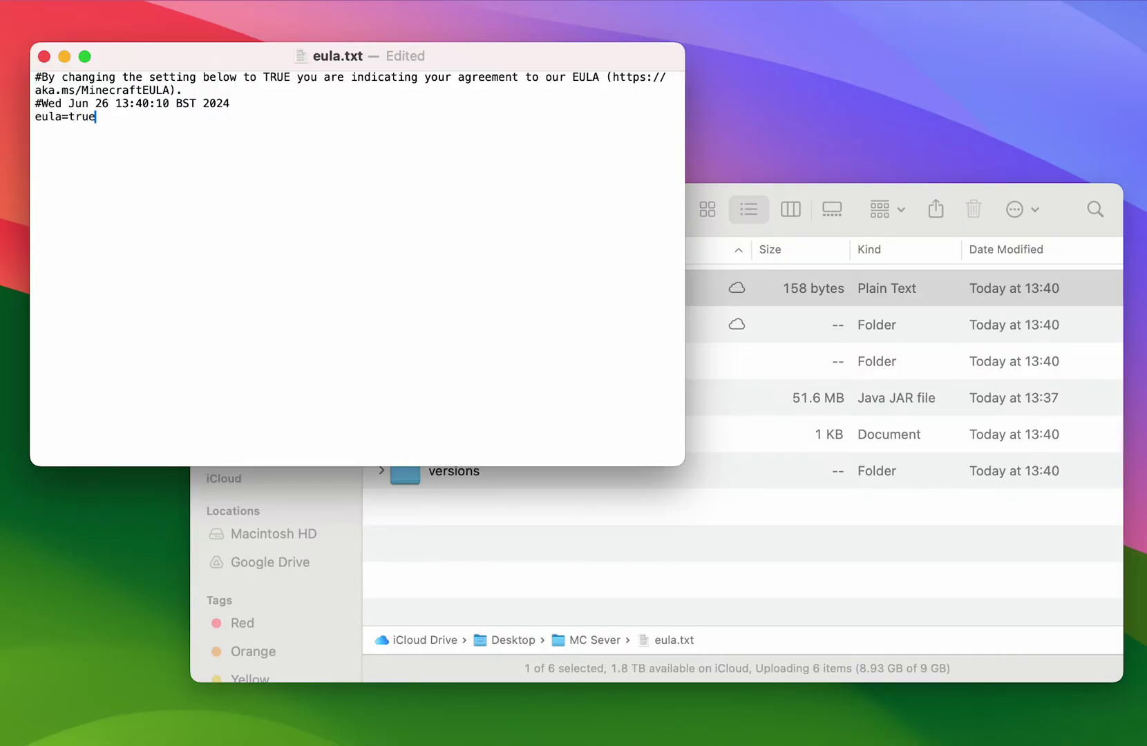
key("super+s")
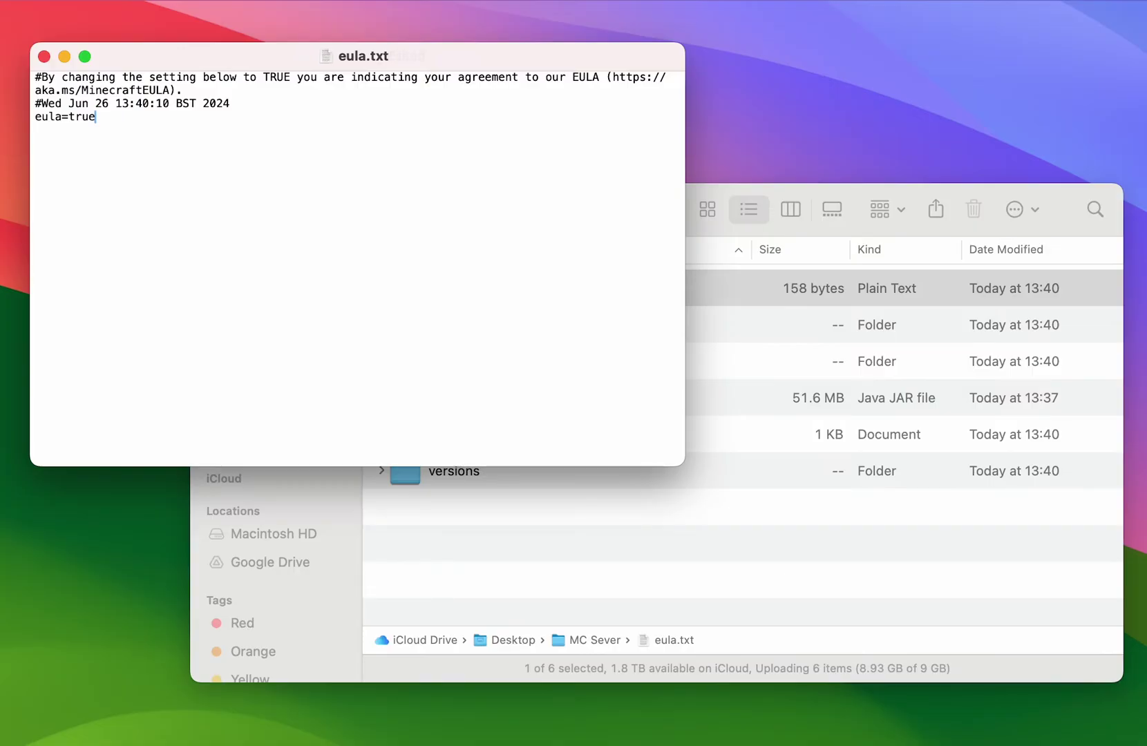
left_click(42, 56)
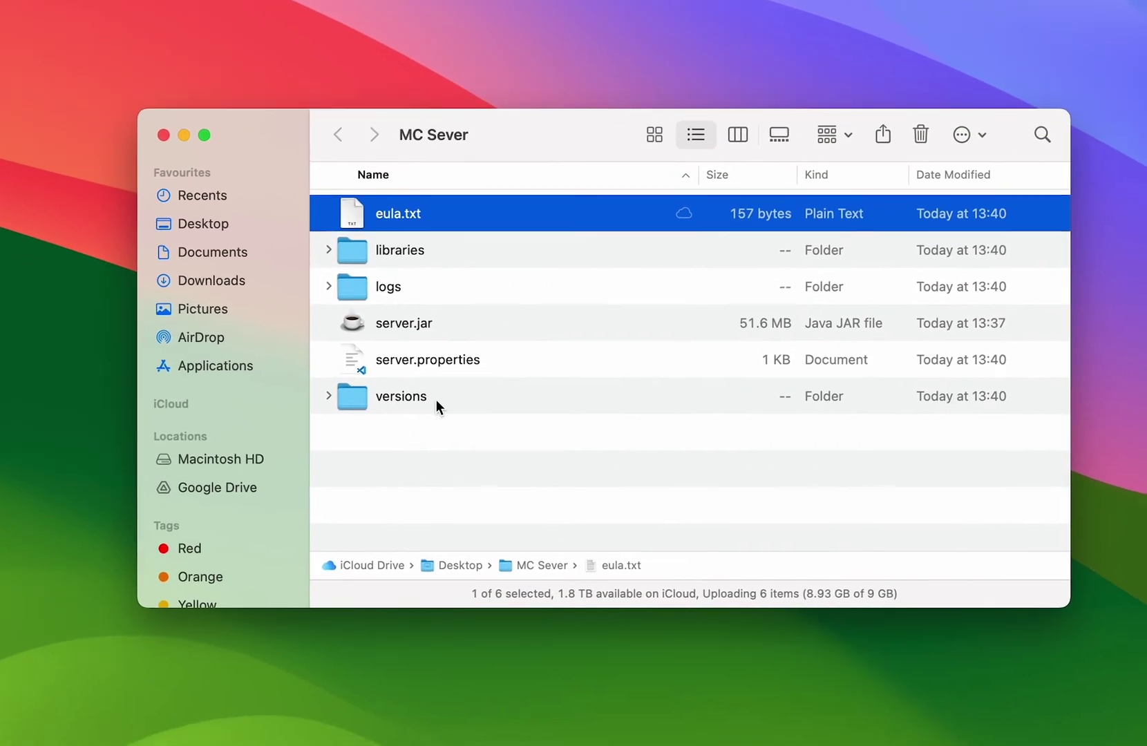
Launch server.jar and wait for the 'Done (5.645s)!' world-ready message
left_click(416, 334)
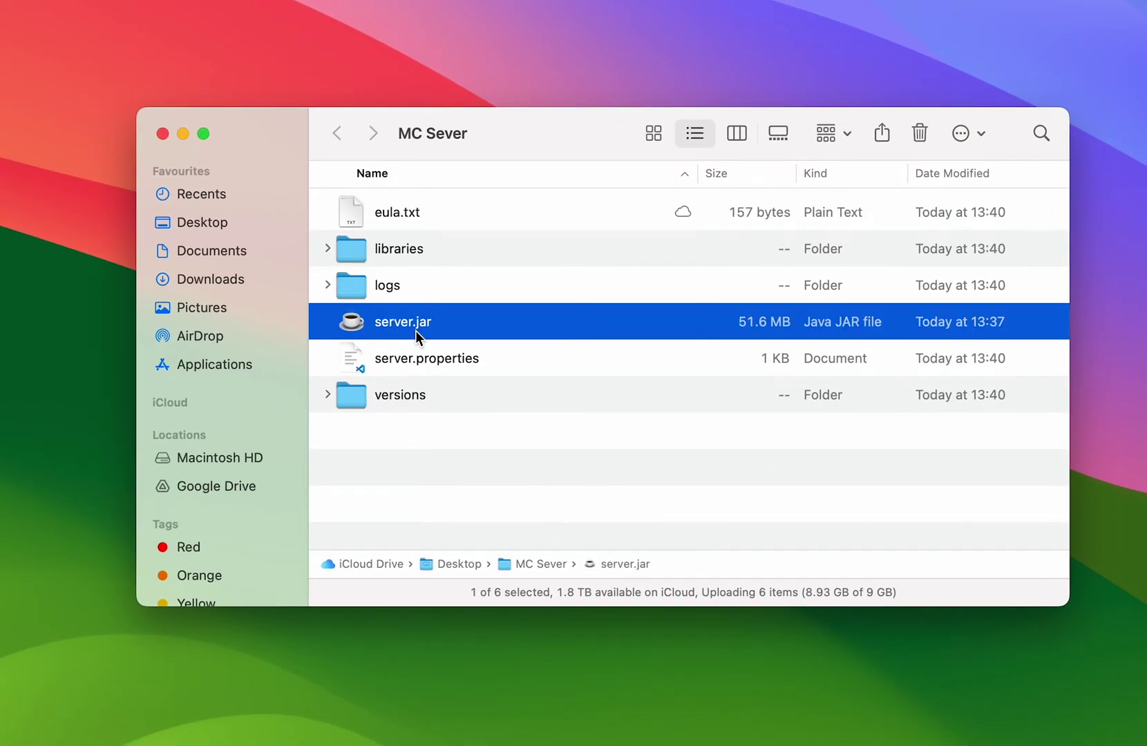
right_click(414, 331)
left_click(434, 340)
left_click(530, 366)
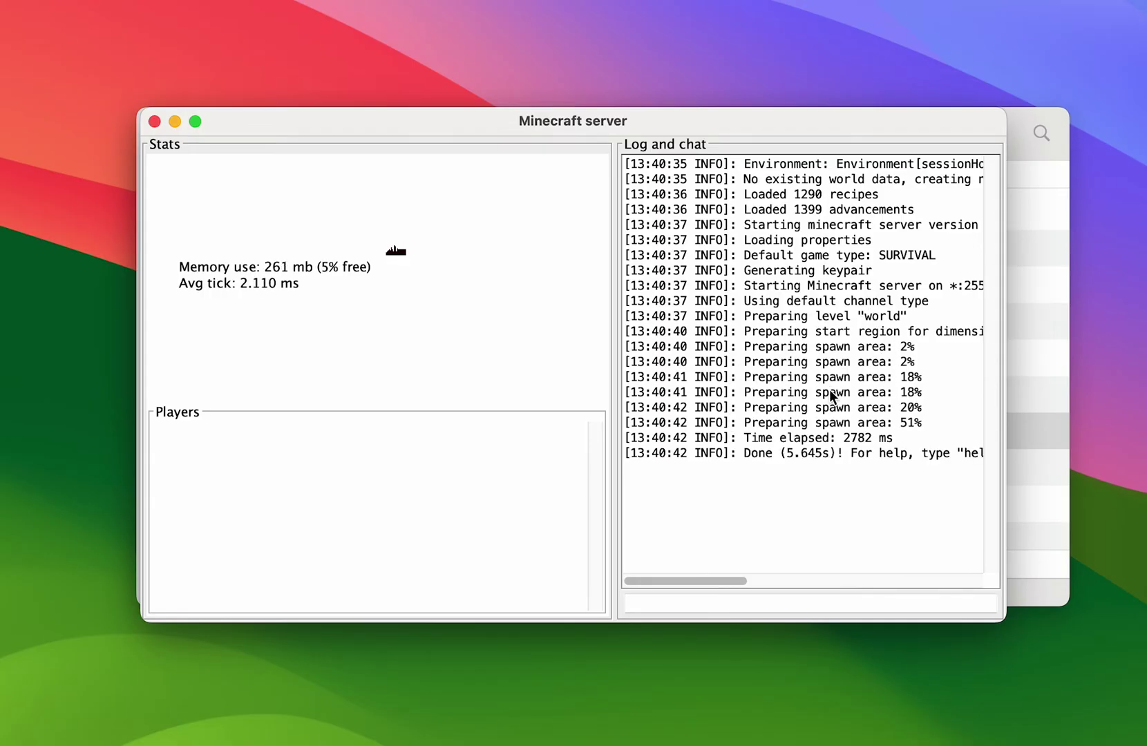
left_click_drag(745, 452, 860, 457)
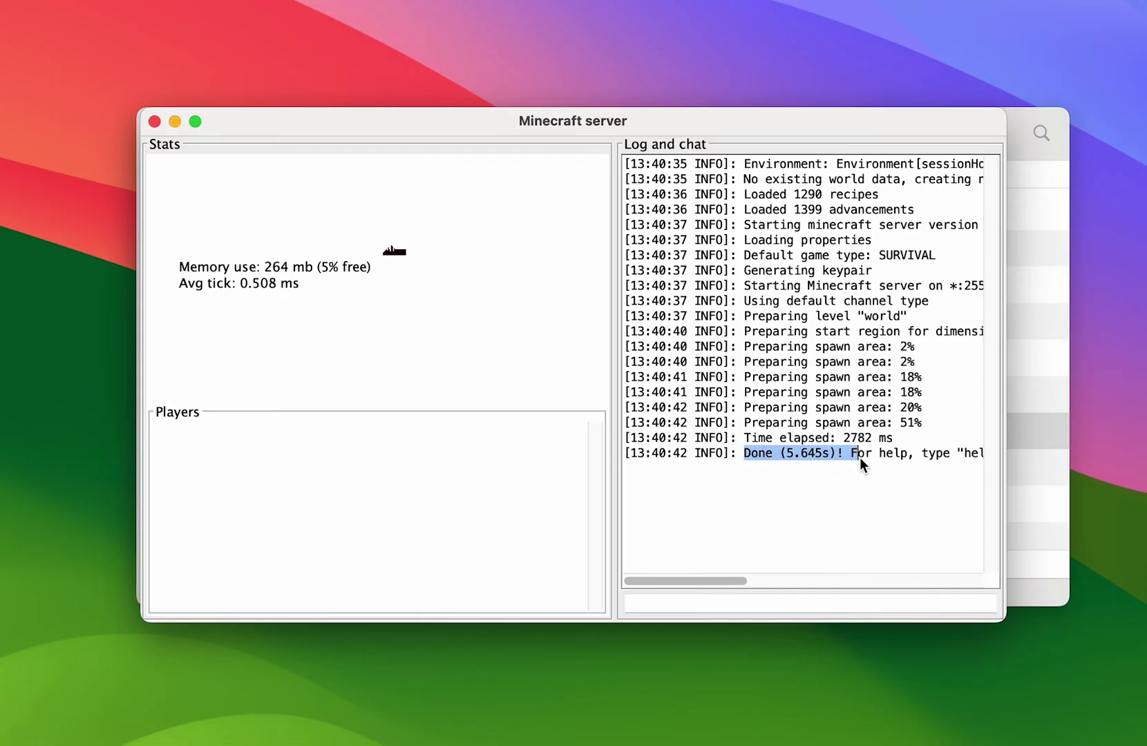
left_click(903, 452)
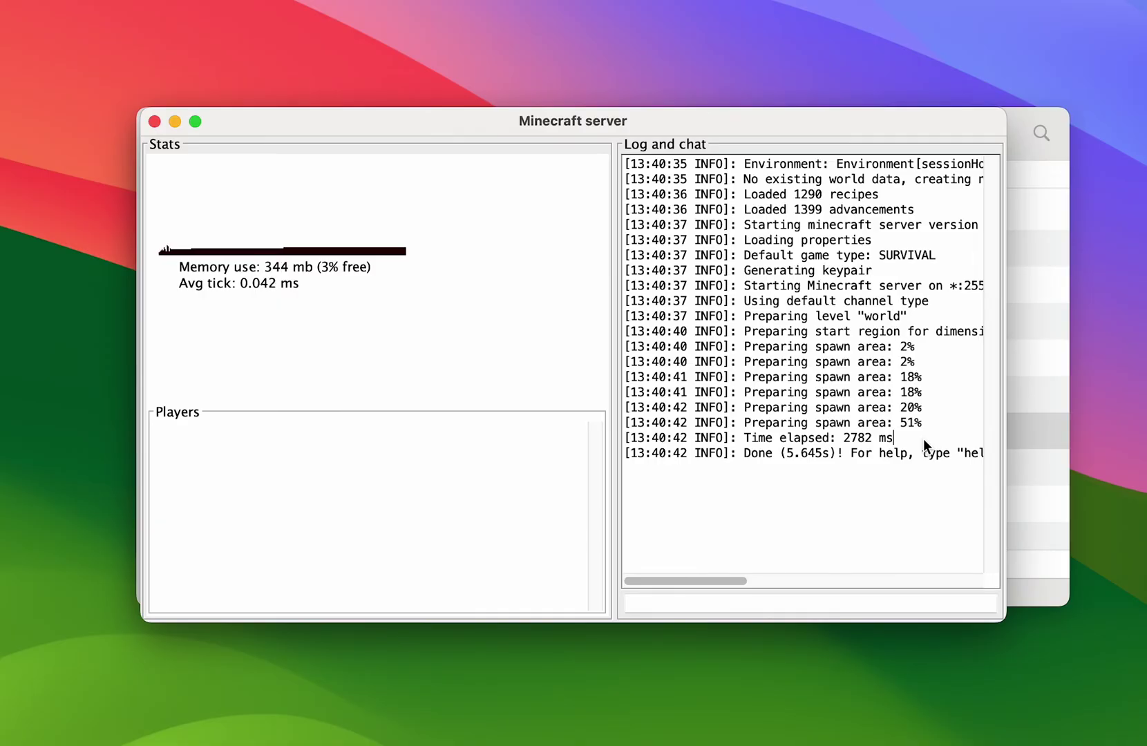
Enter the stop command in the server console to shut it down
left_click(757, 603)
type("stop")
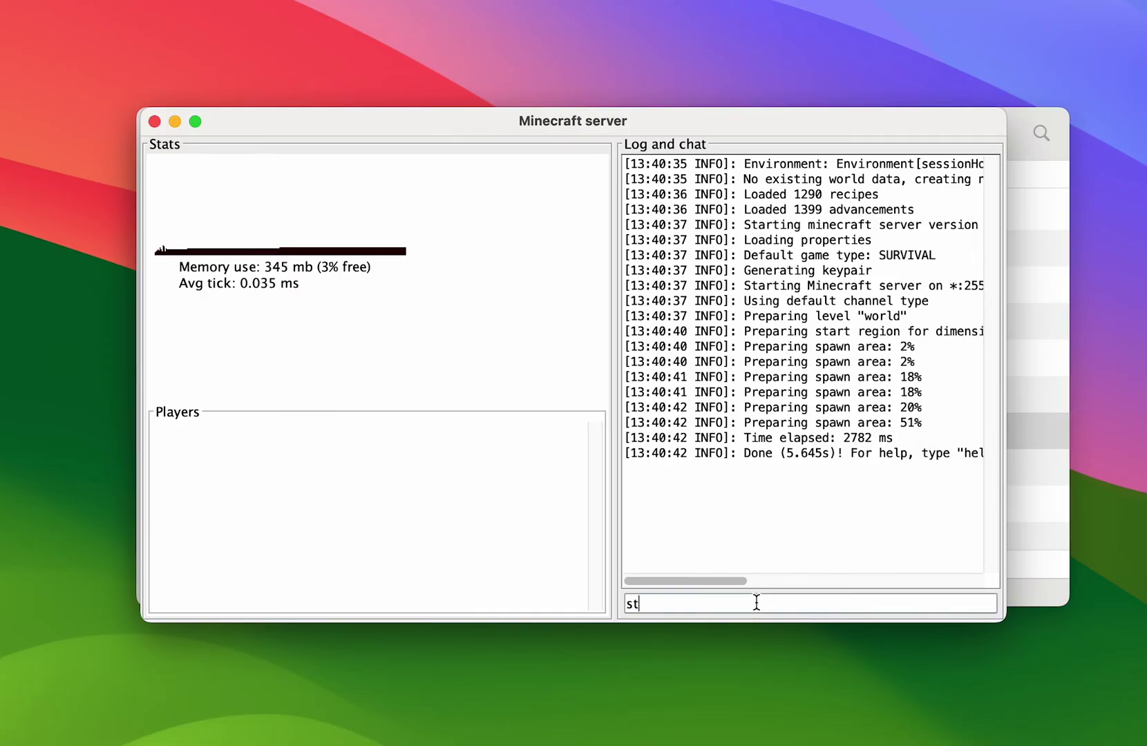
key("Return")
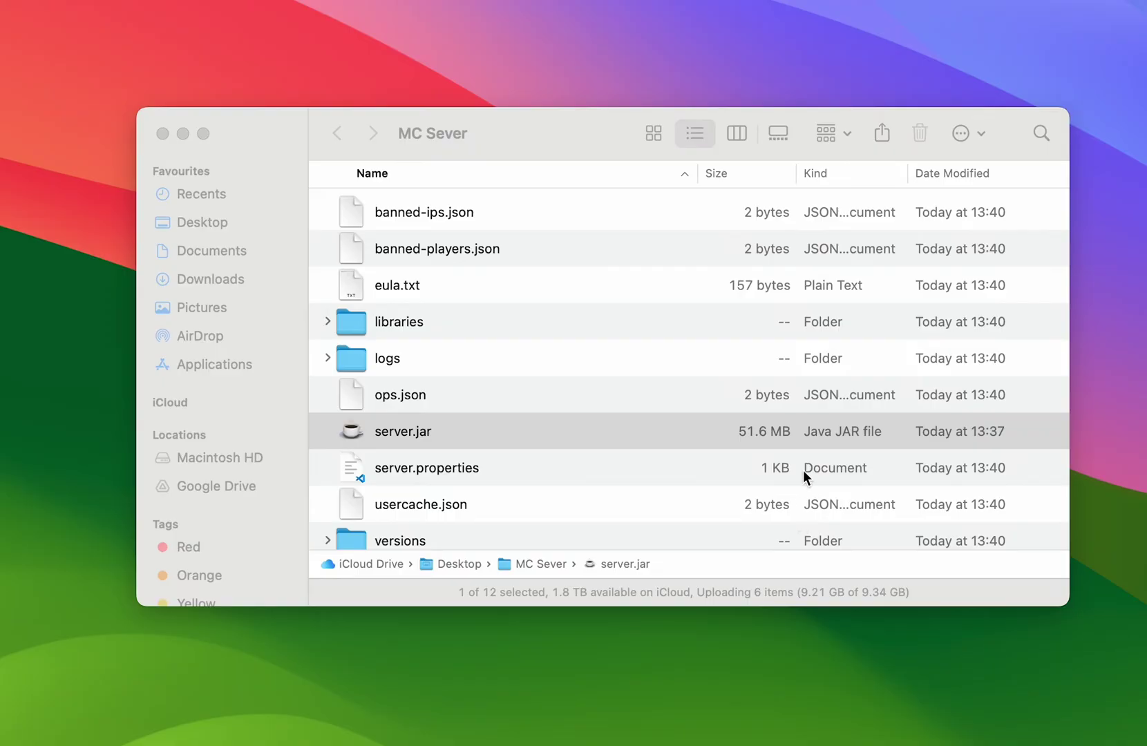
Open server.properties and review simulation-distance, use-native-transport and view-distance
left_click(505, 491)
left_click(398, 474)
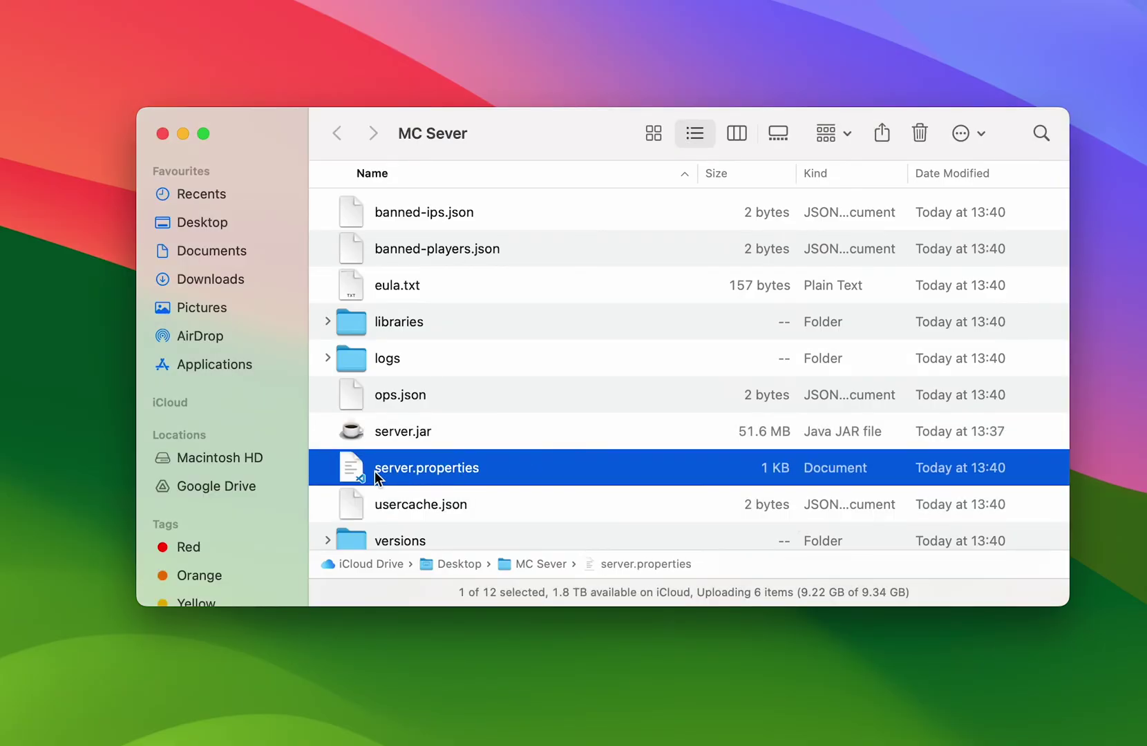
double_click(521, 468)
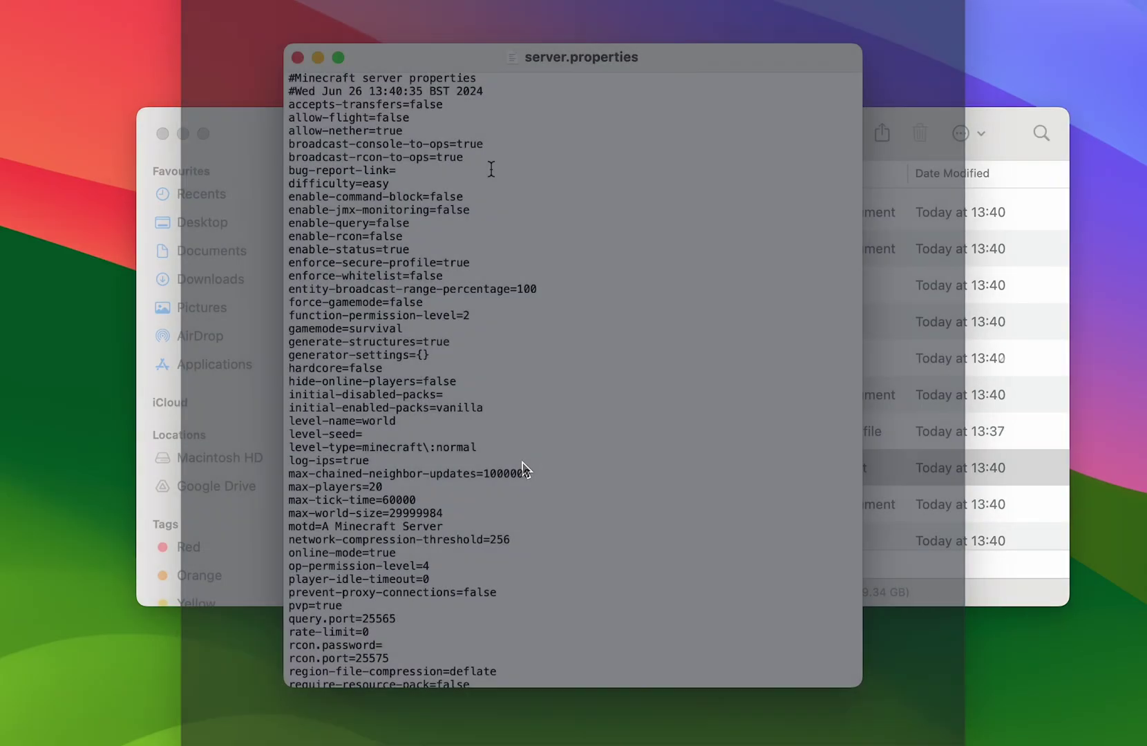
left_click(492, 169)
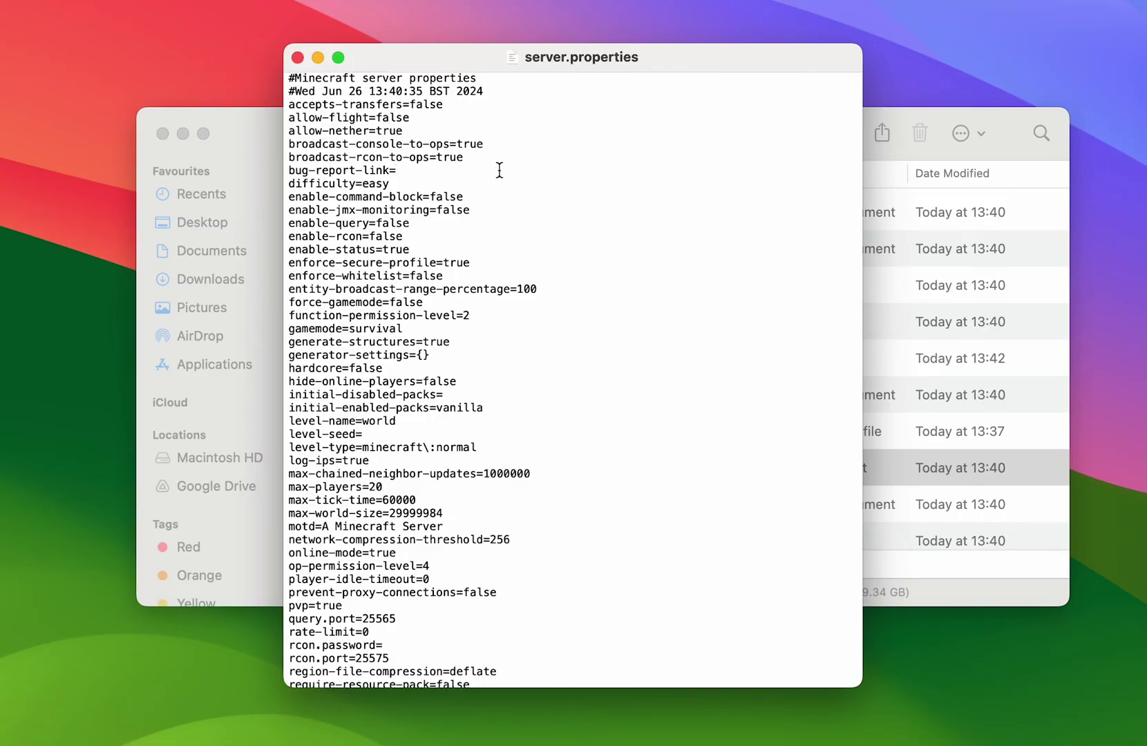
scroll(490, 417, "down", 3)
scroll(490, 416, "down", 3)
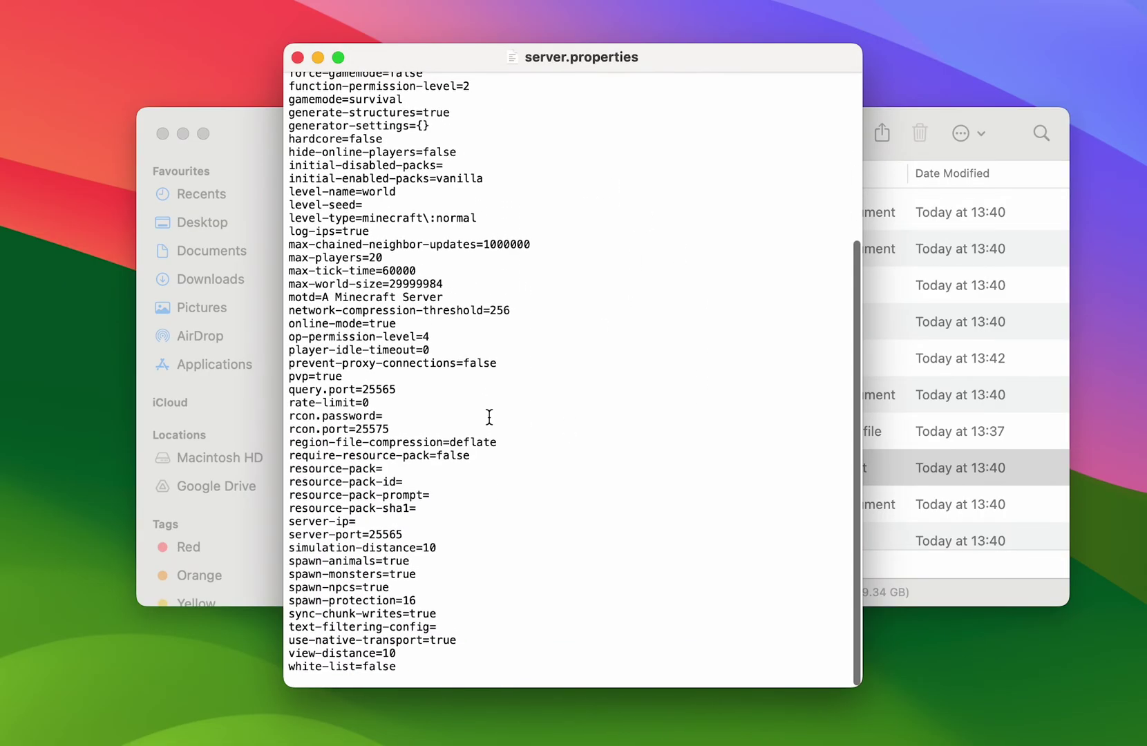
left_click(540, 546)
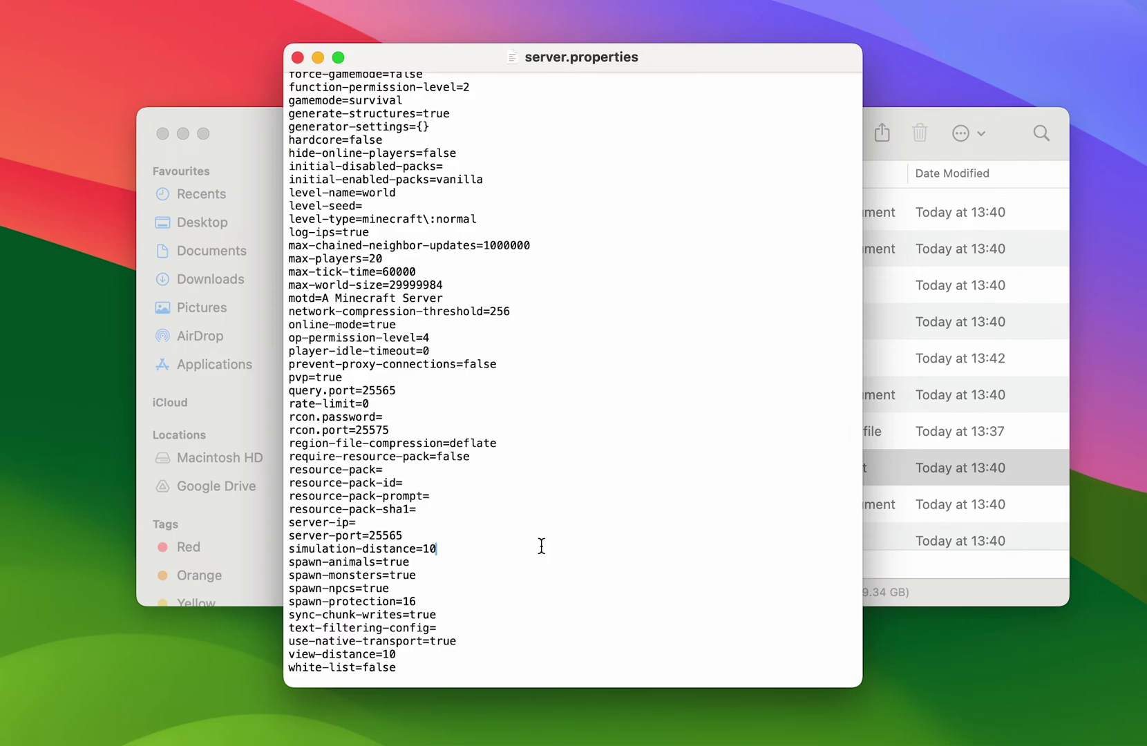
left_click_drag(420, 656, 277, 655)
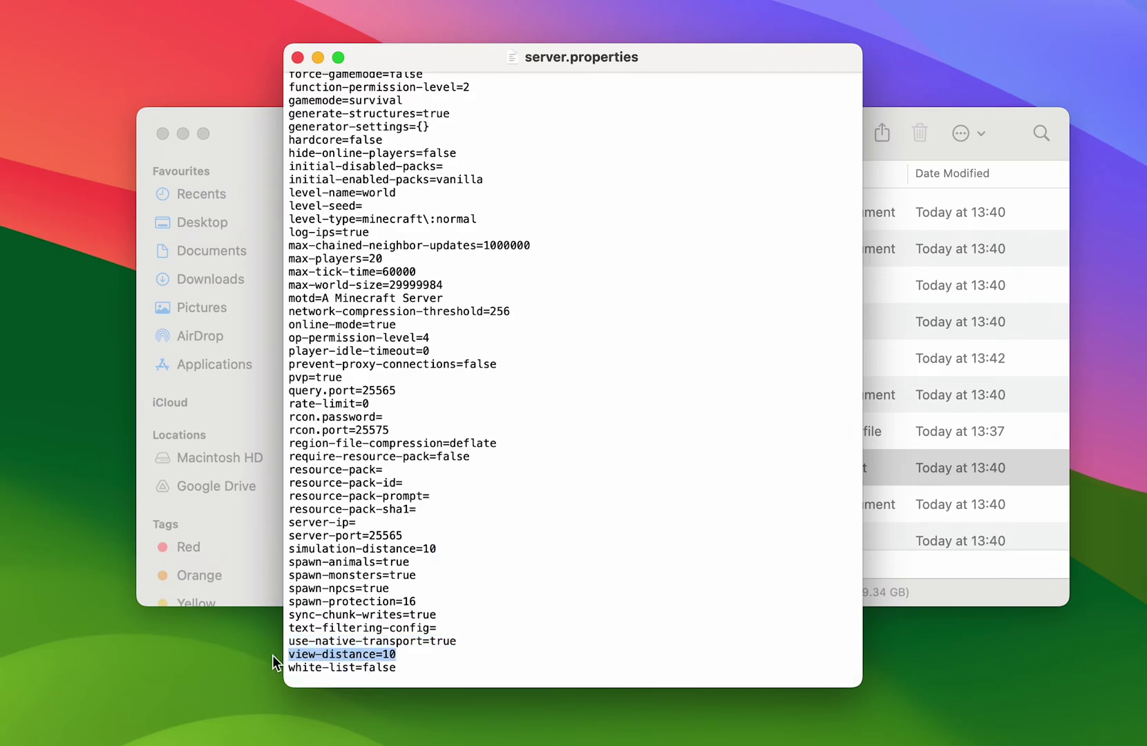
left_click(480, 623)
Review the max-players=20, level-seed and level-name=world settings
scroll(468, 416, "up", 4)
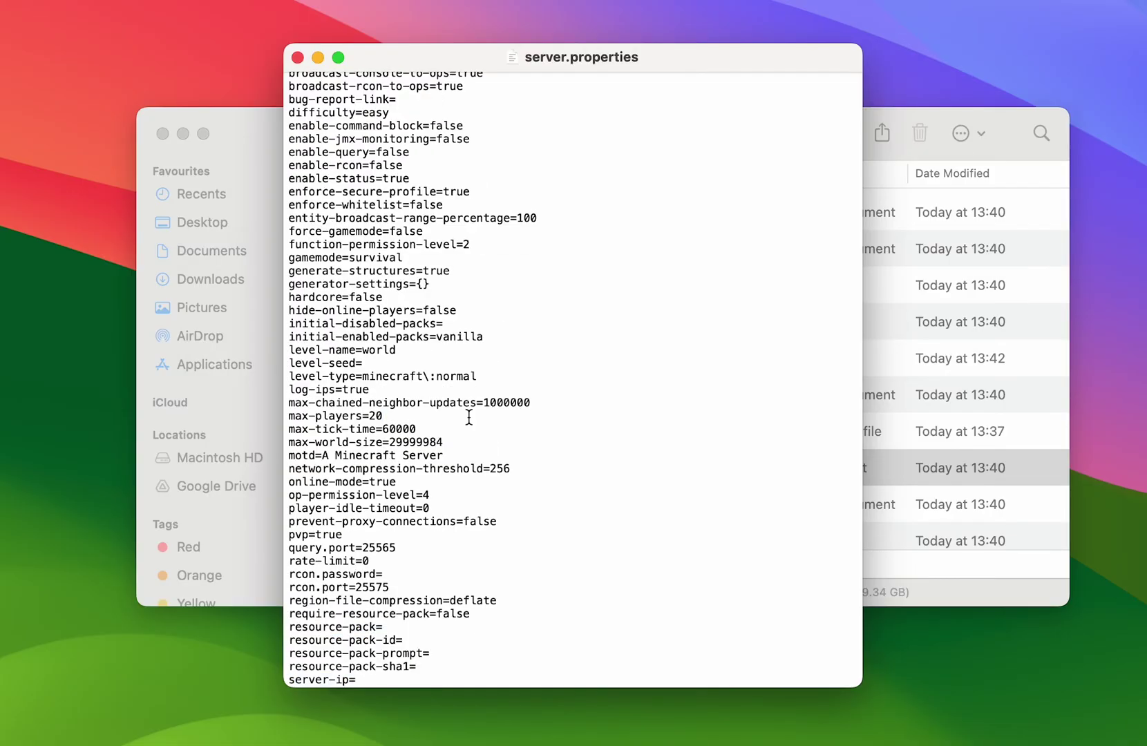
left_click(396, 415)
left_click_drag(396, 414, 282, 417)
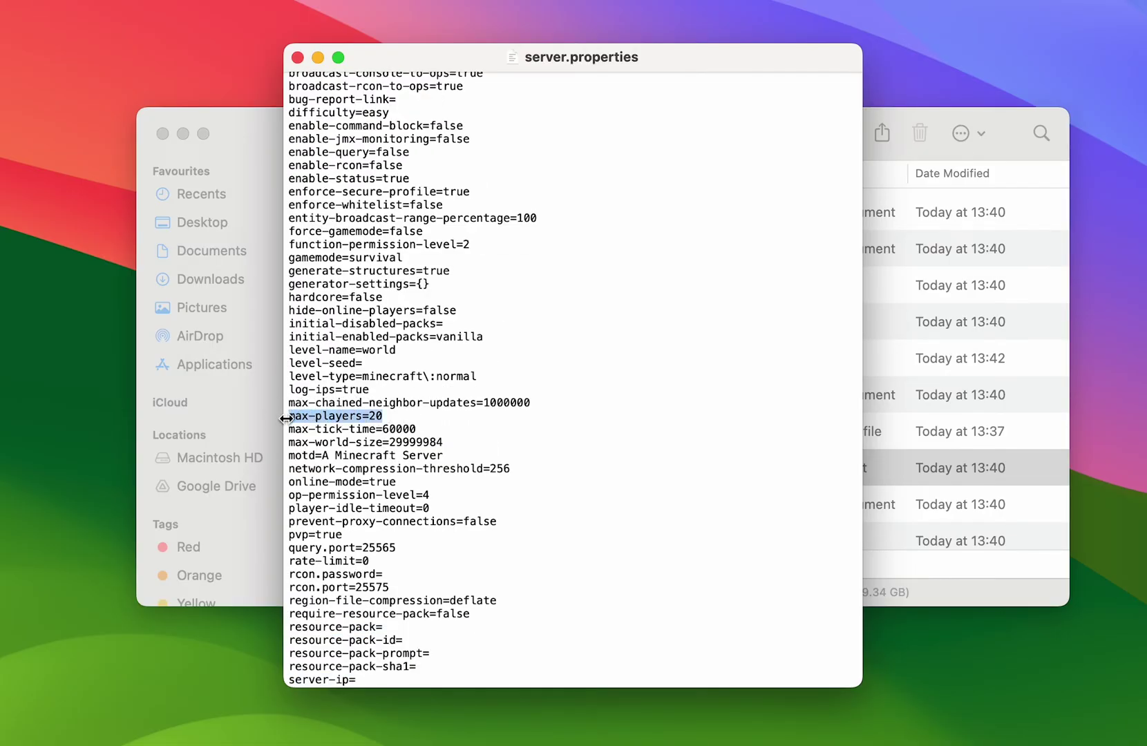
left_click(472, 432)
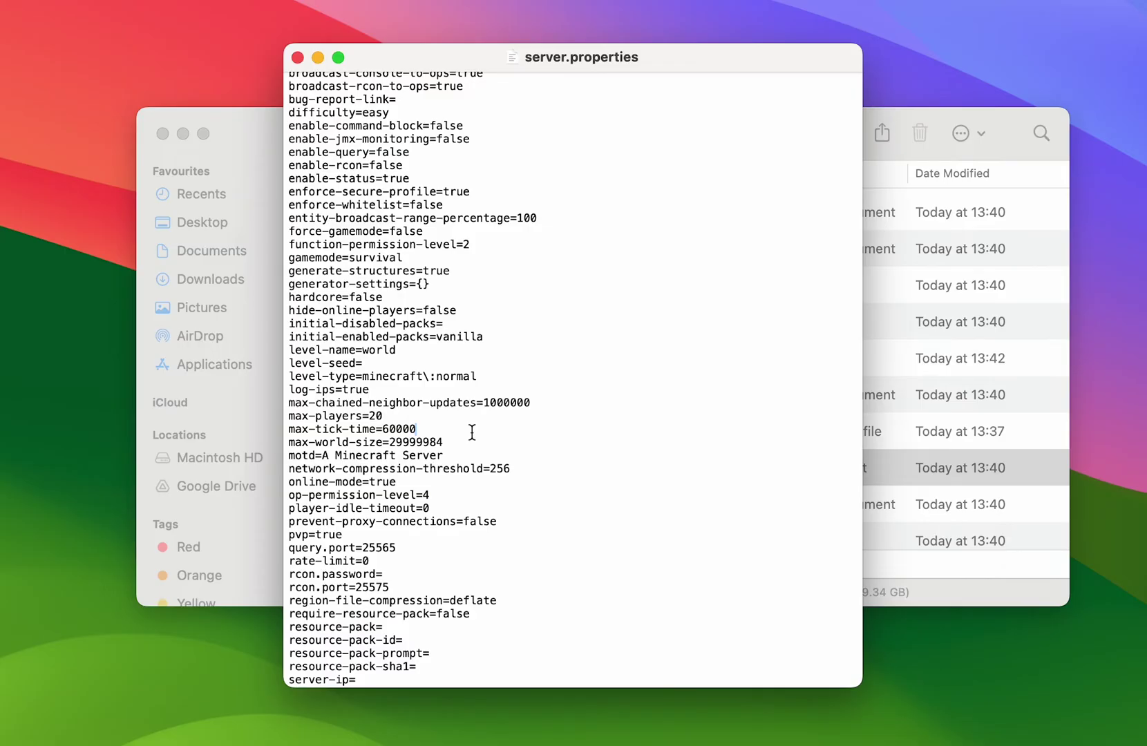
left_click_drag(377, 363, 283, 361)
left_click(451, 359)
left_click_drag(401, 350, 273, 349)
left_click(436, 351)
Review gamemode=survival, enable-command-block=false and difficulty=easy, then close the file
scroll(437, 350, "up", 3)
left_click_drag(385, 368, 269, 366)
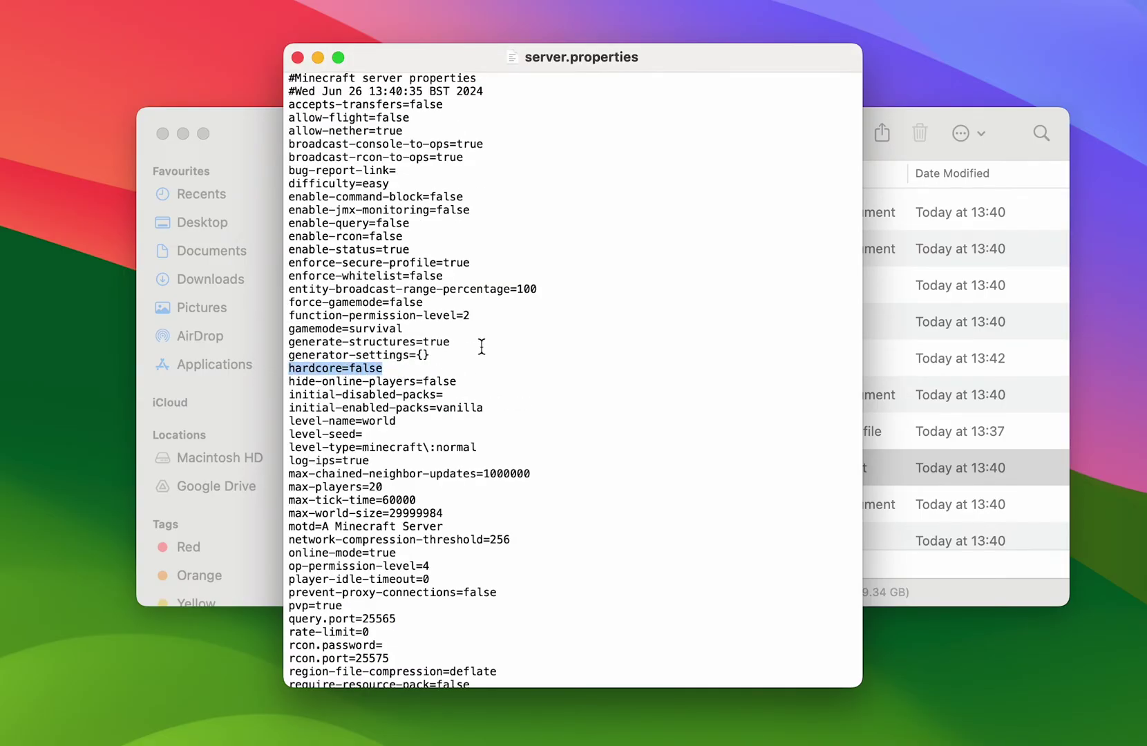
left_click_drag(428, 329, 287, 329)
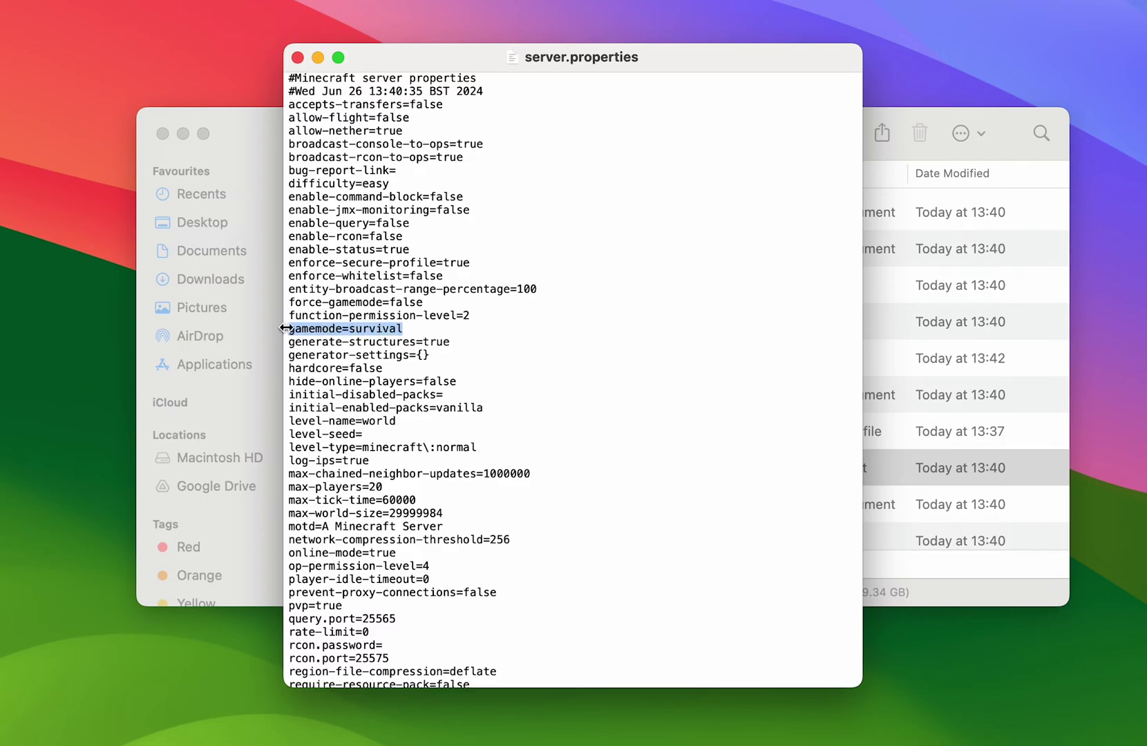
left_click(512, 307)
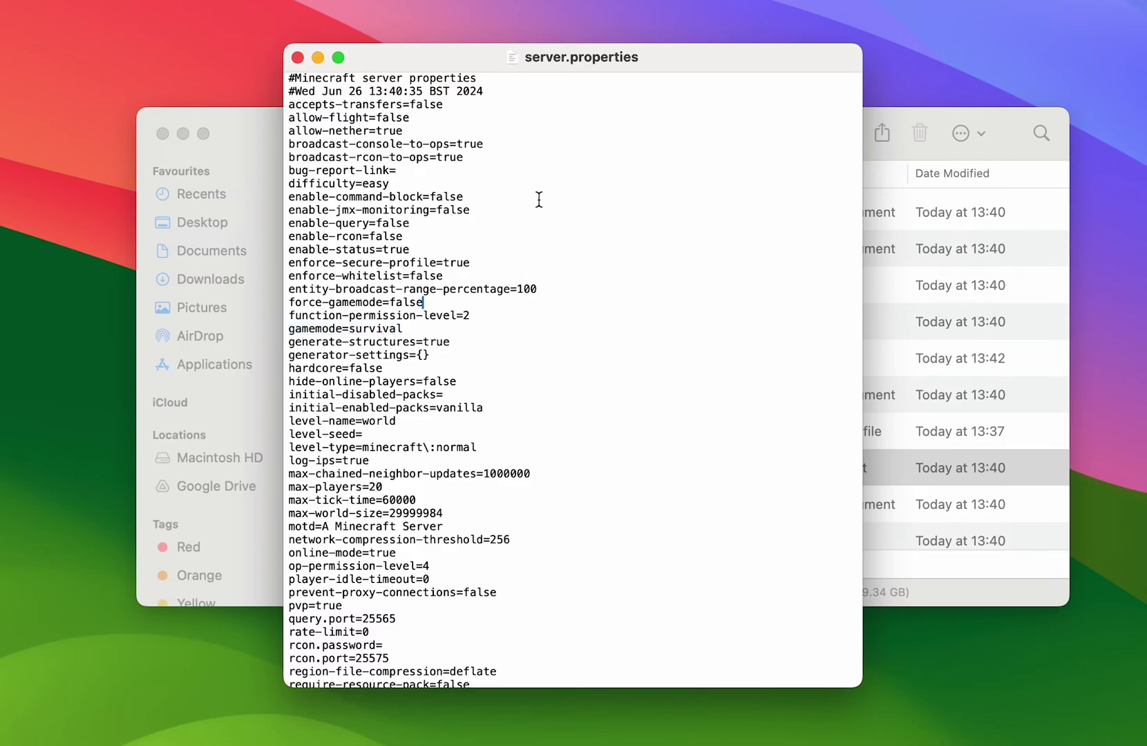
left_click_drag(464, 196, 277, 196)
left_click(598, 205)
left_click(420, 185)
left_click_drag(419, 186, 282, 182)
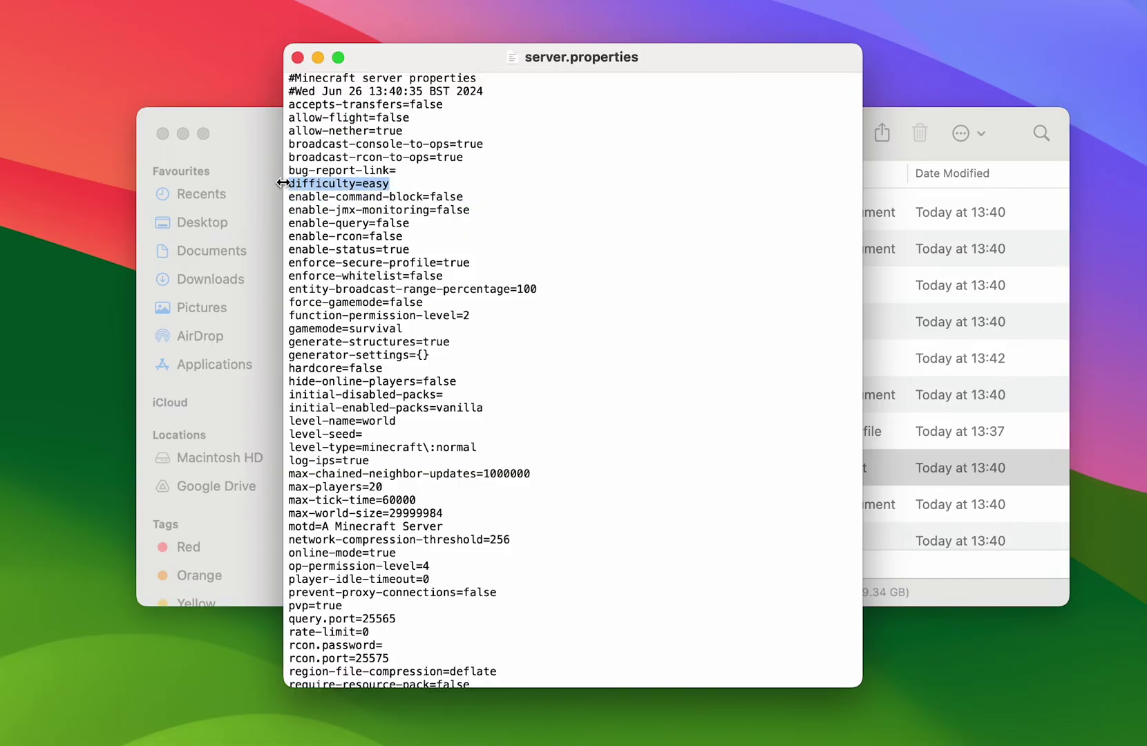
left_click(496, 158)
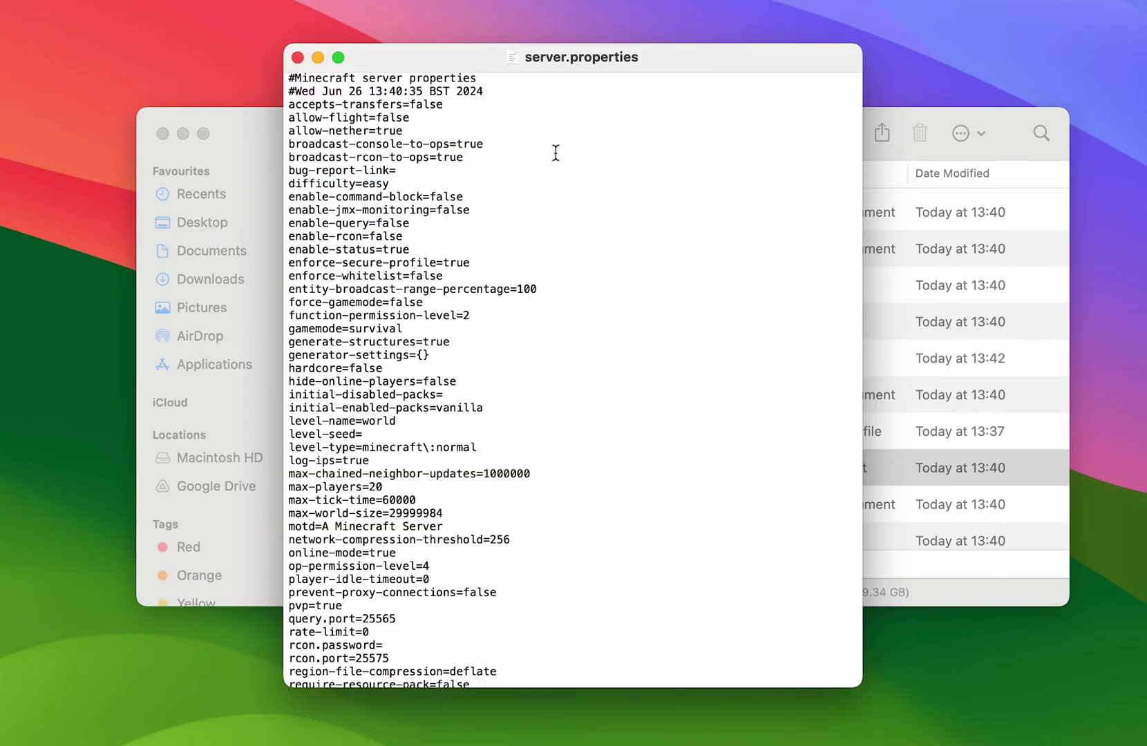
left_click(296, 56)
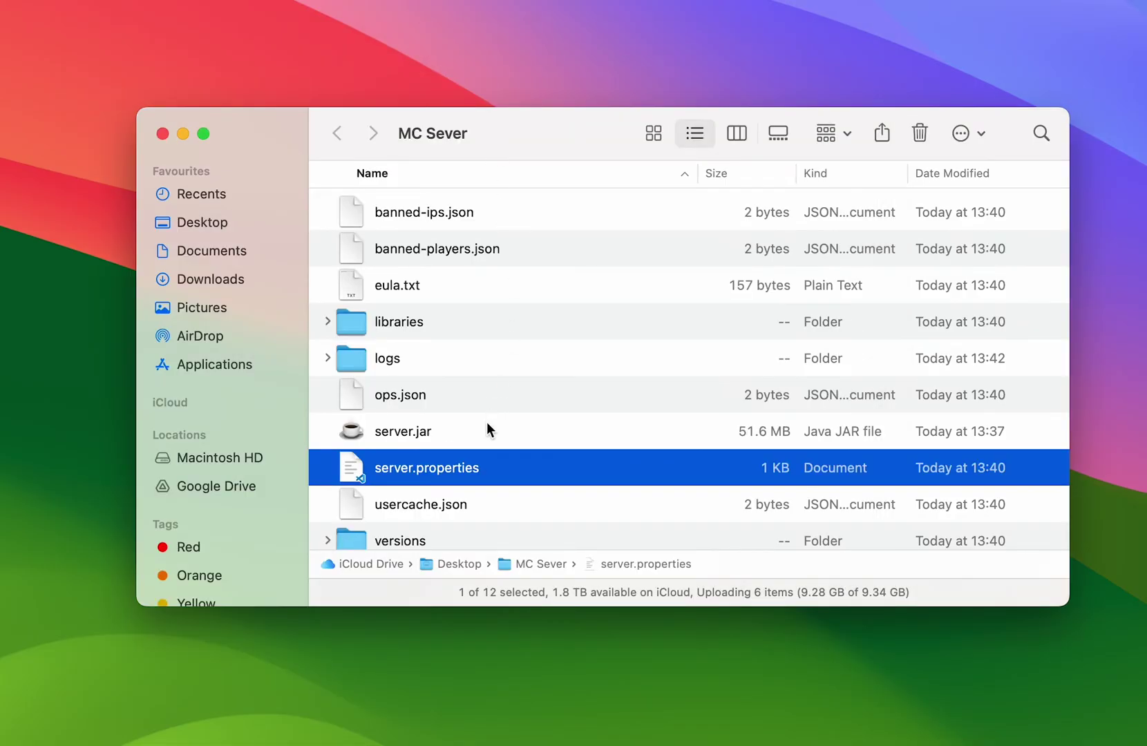
Scroll the MC Sever file list and select the world folder
scroll(490, 436, "down", 3)
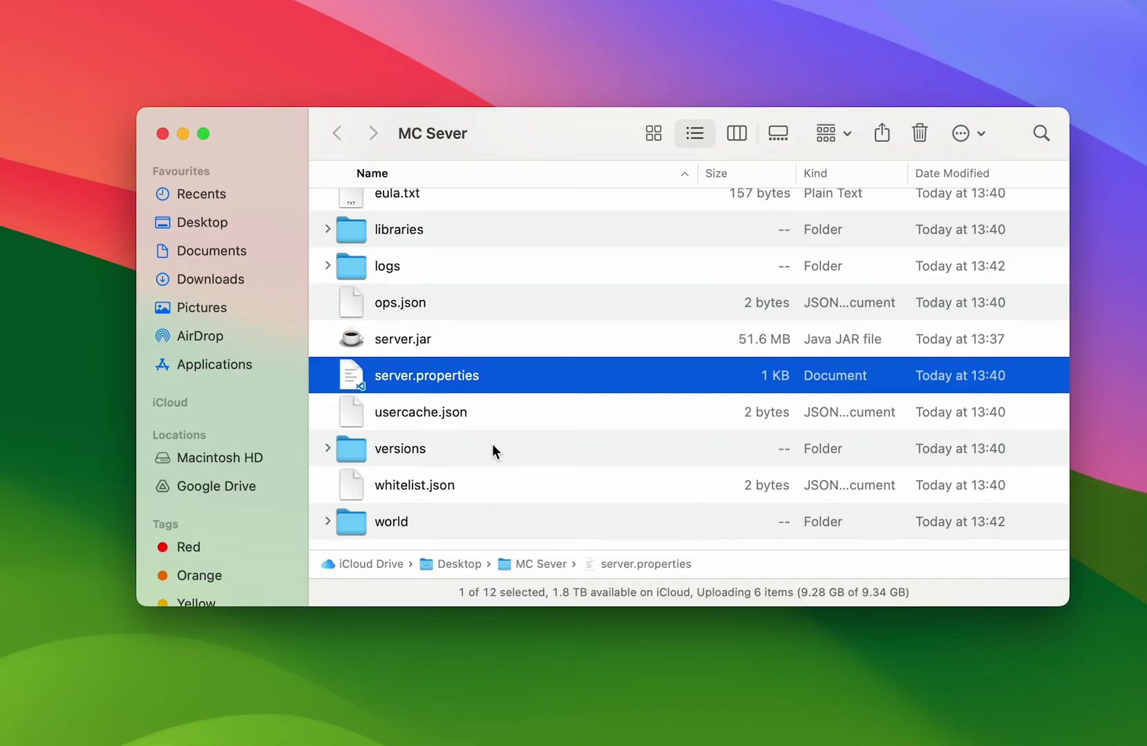
left_click(434, 515)
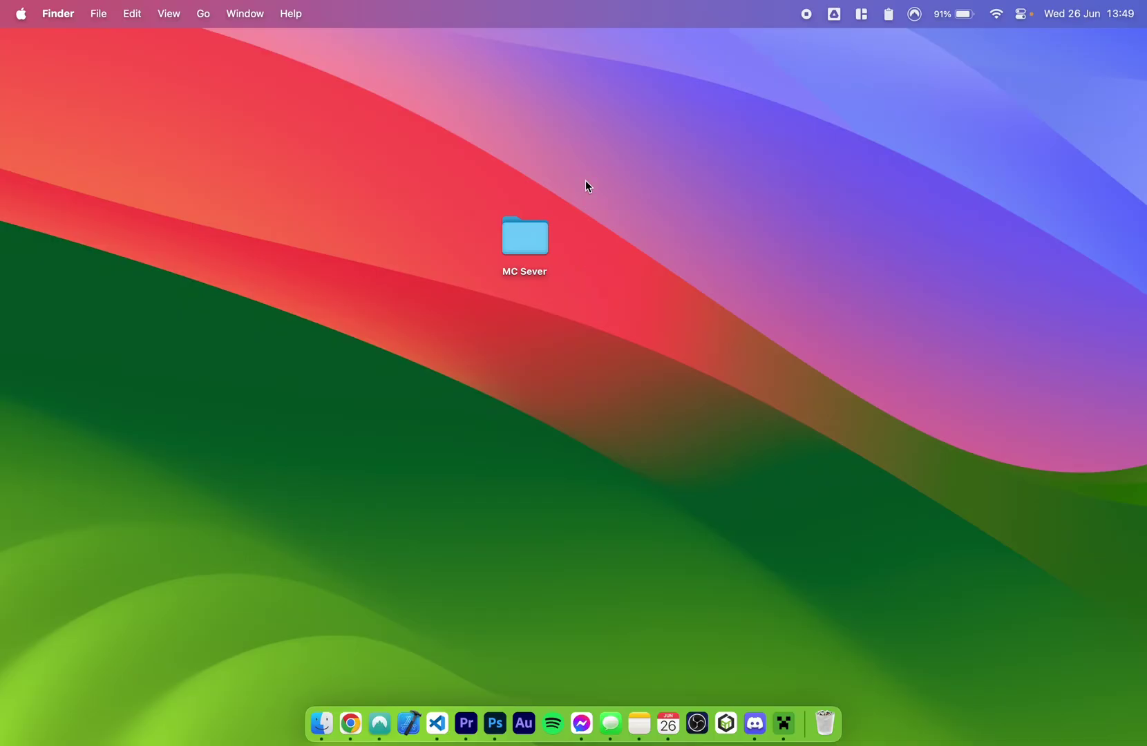
Open System Settings from the Apple menu and go to the Wi-Fi page
left_click_drag(586, 181, 448, 353)
left_click(588, 278)
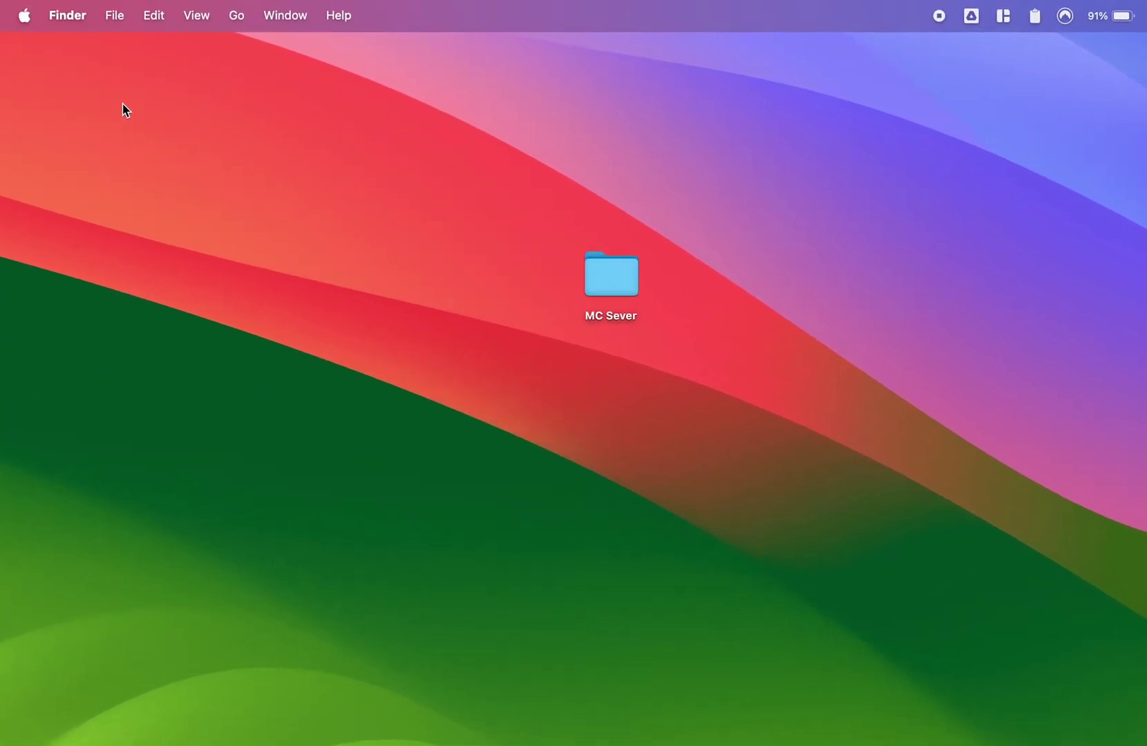
left_click(27, 18)
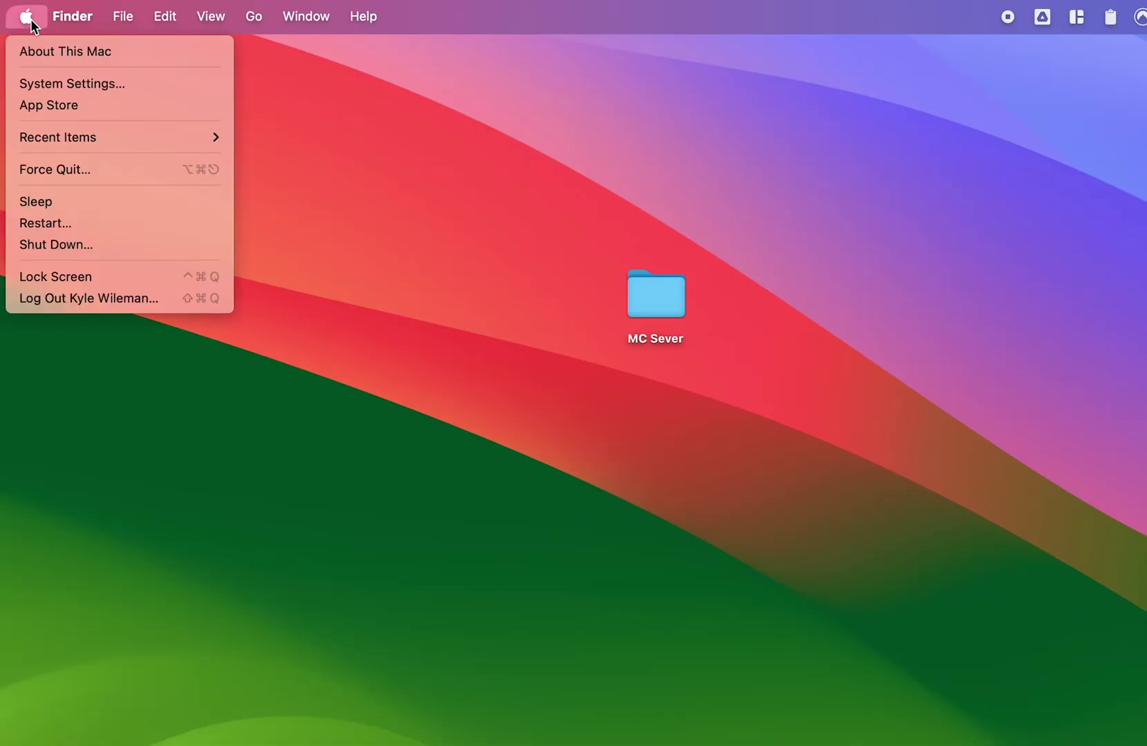
left_click(43, 84)
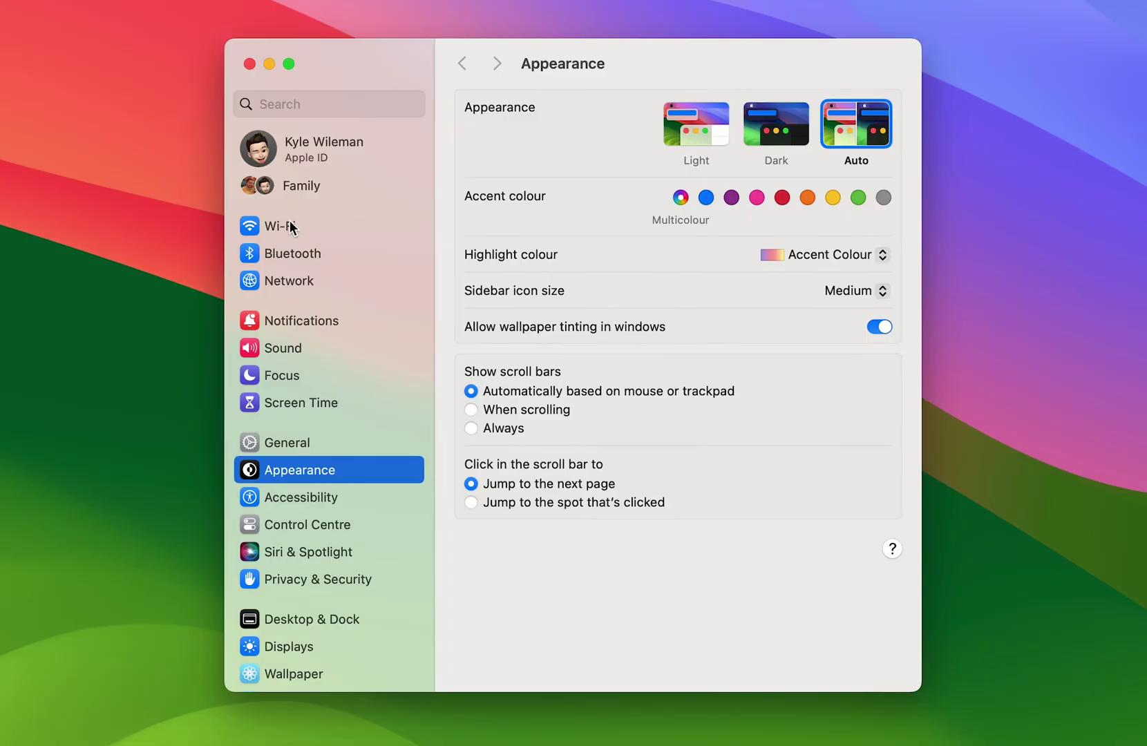
left_click(287, 230)
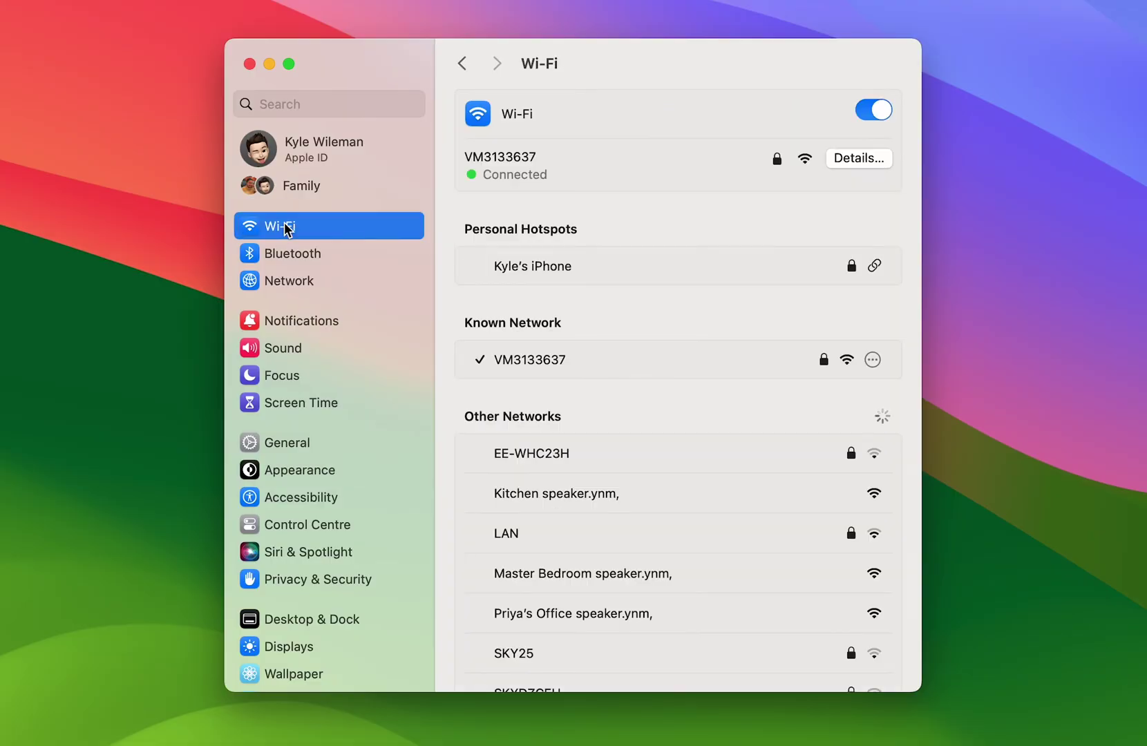
Show the connected Wi-Fi network's details: IP 192.168.0.11, router 192.168.0.1
left_click(276, 281)
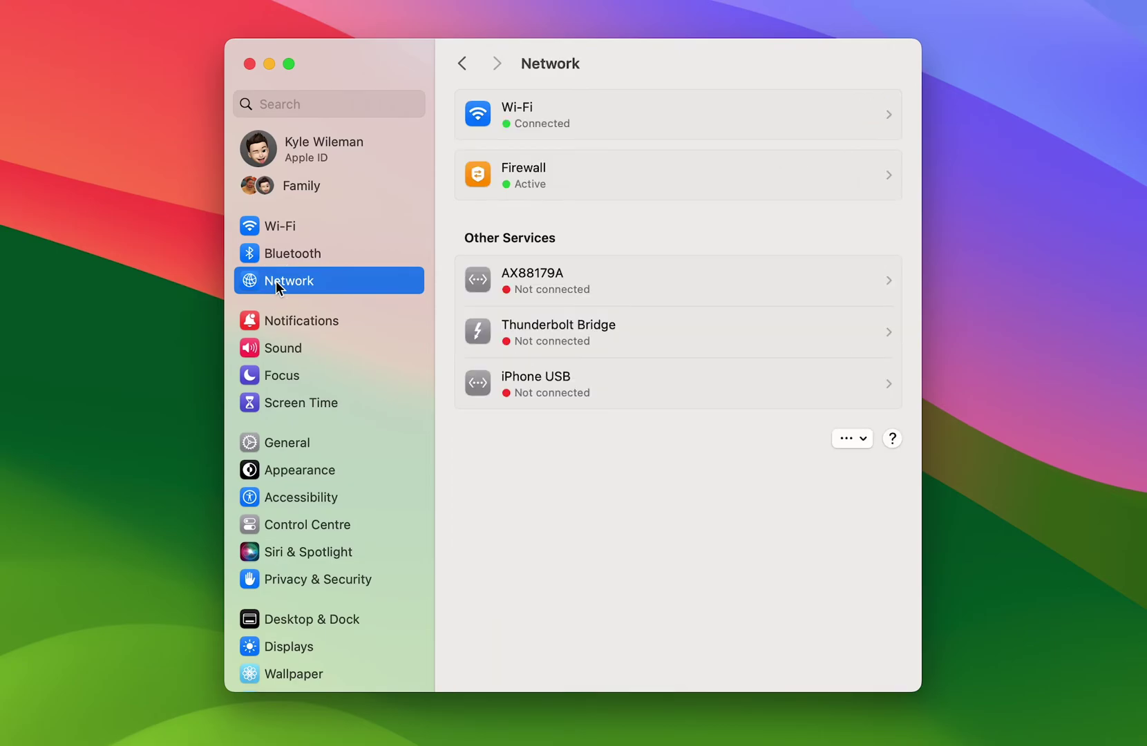
left_click(302, 224)
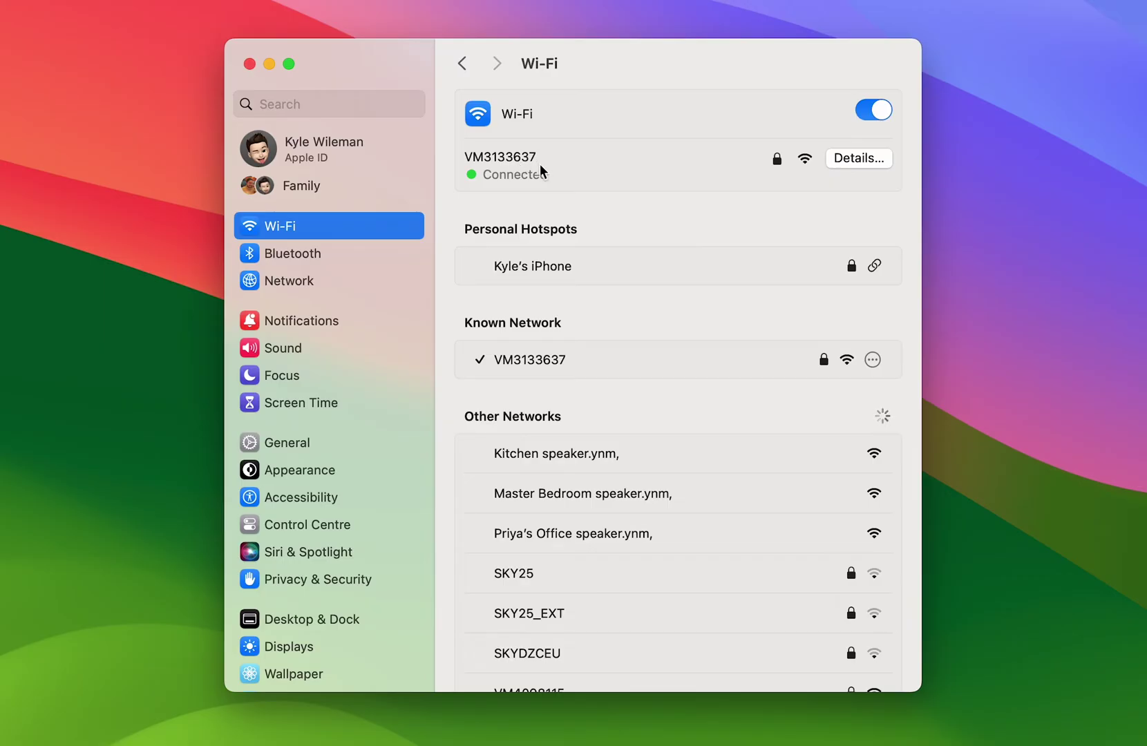
left_click(857, 159)
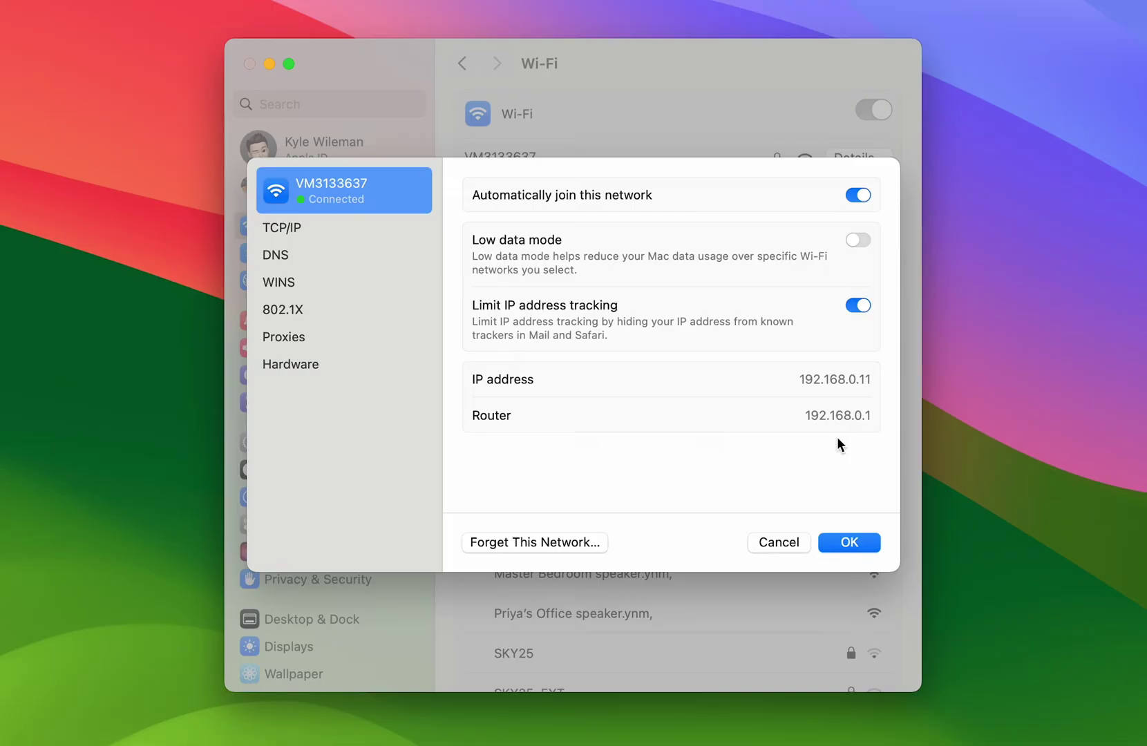
left_click(802, 384)
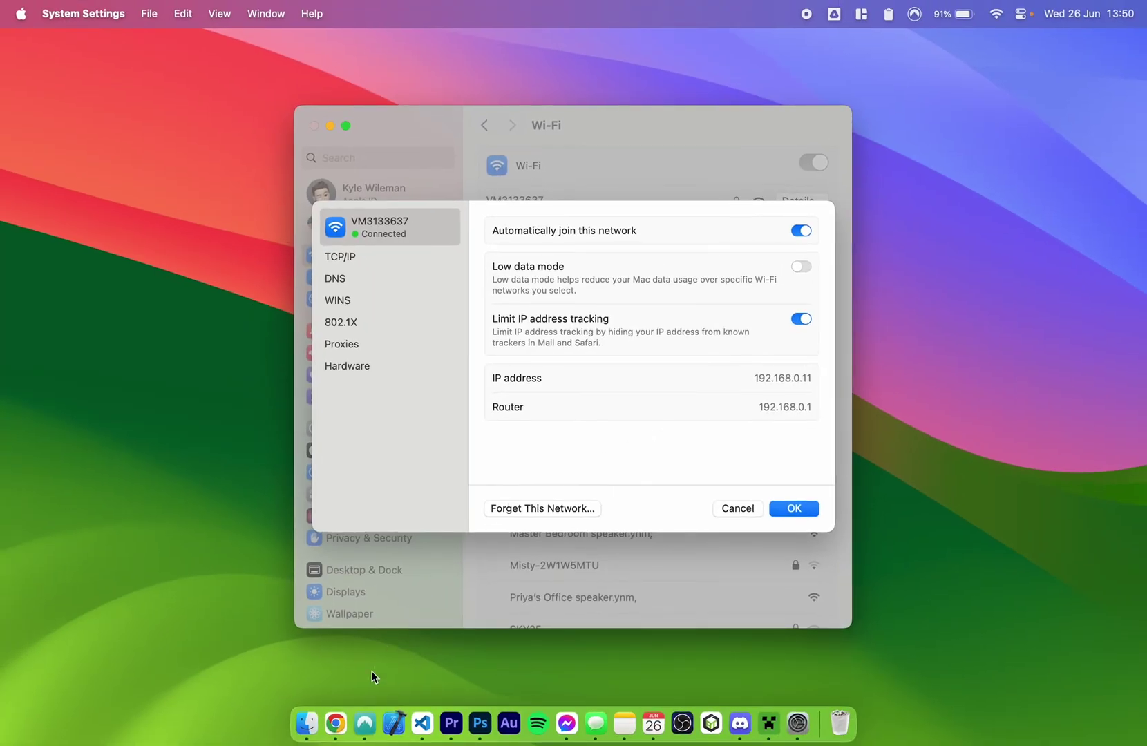
left_click(335, 723)
Go to the router at 192.168.0.1 and enter the admin password
left_click(315, 77)
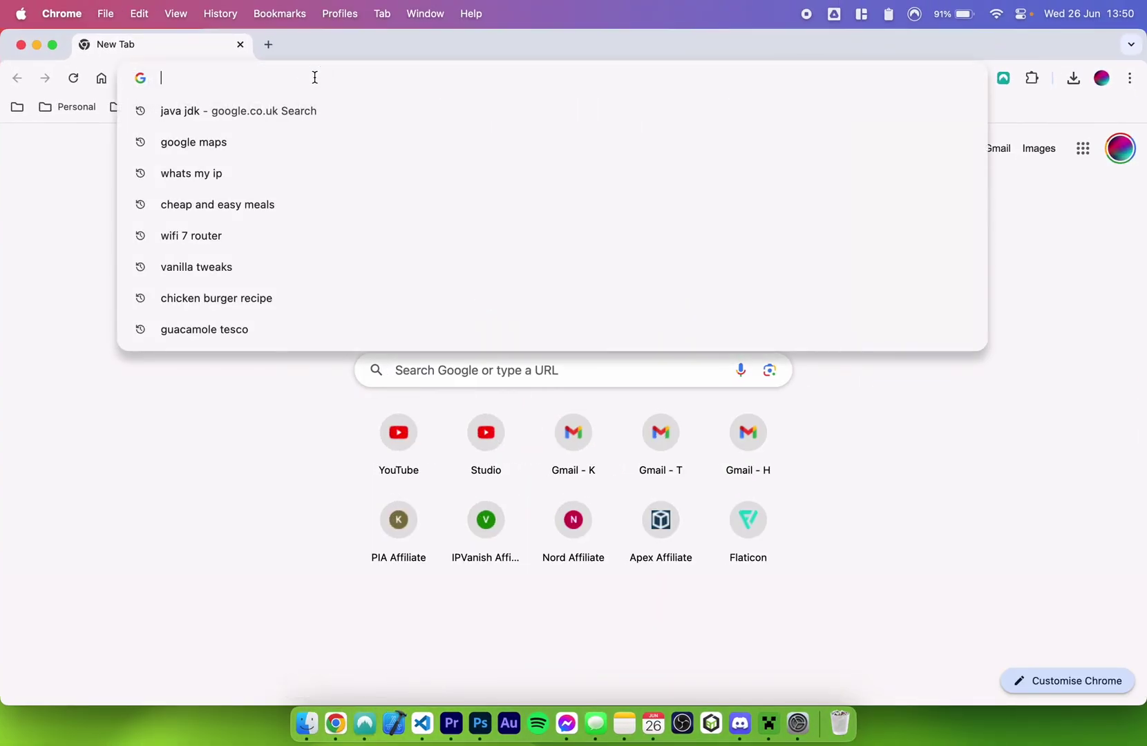
type("192")
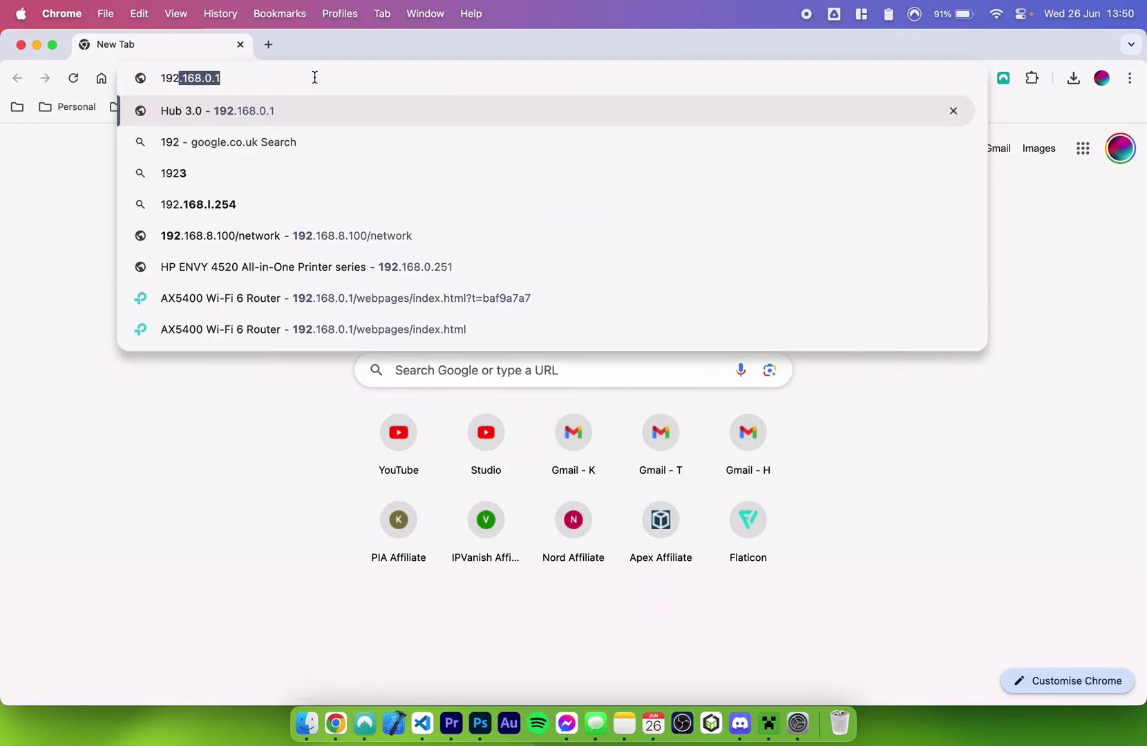
key("Return")
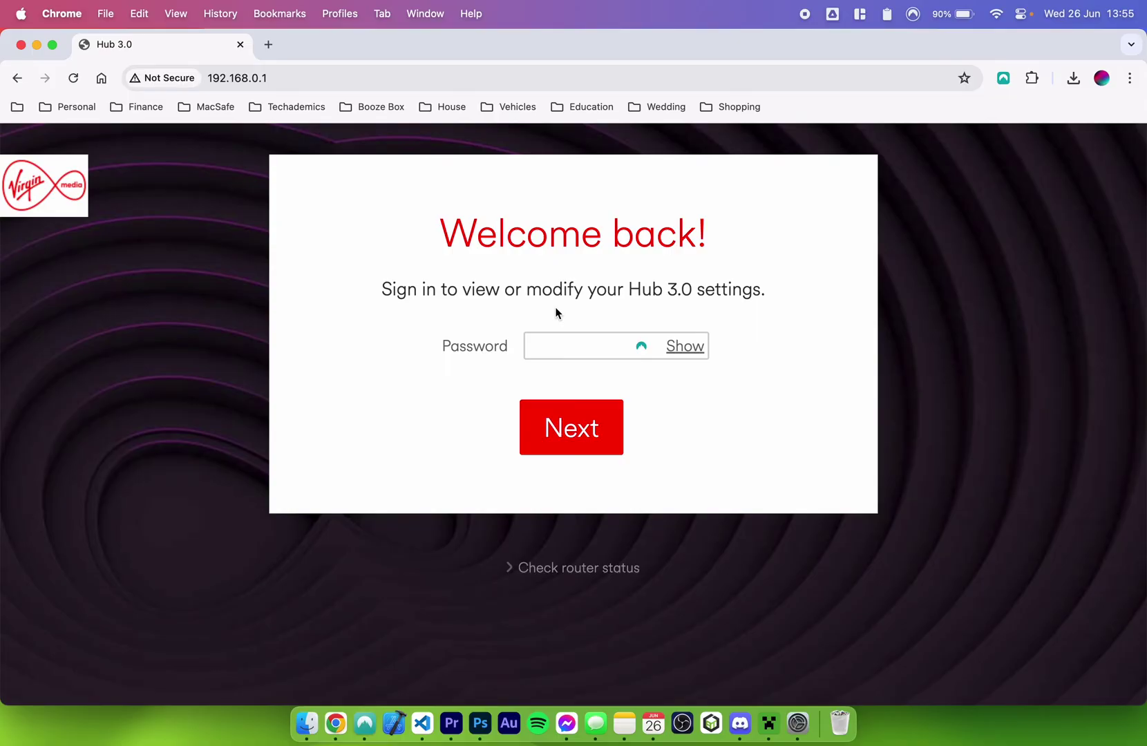
left_click(563, 344)
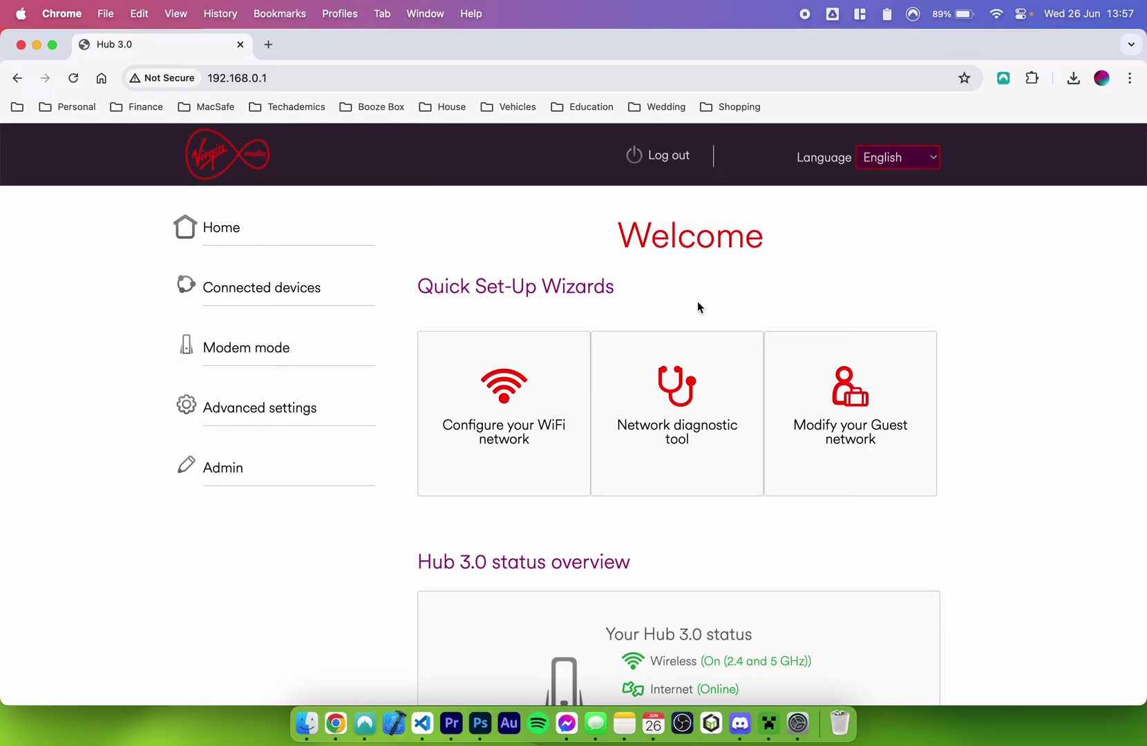
Navigate Advanced settings > Security > Port forwarding in the Hub 3.0 menu
left_click(250, 416)
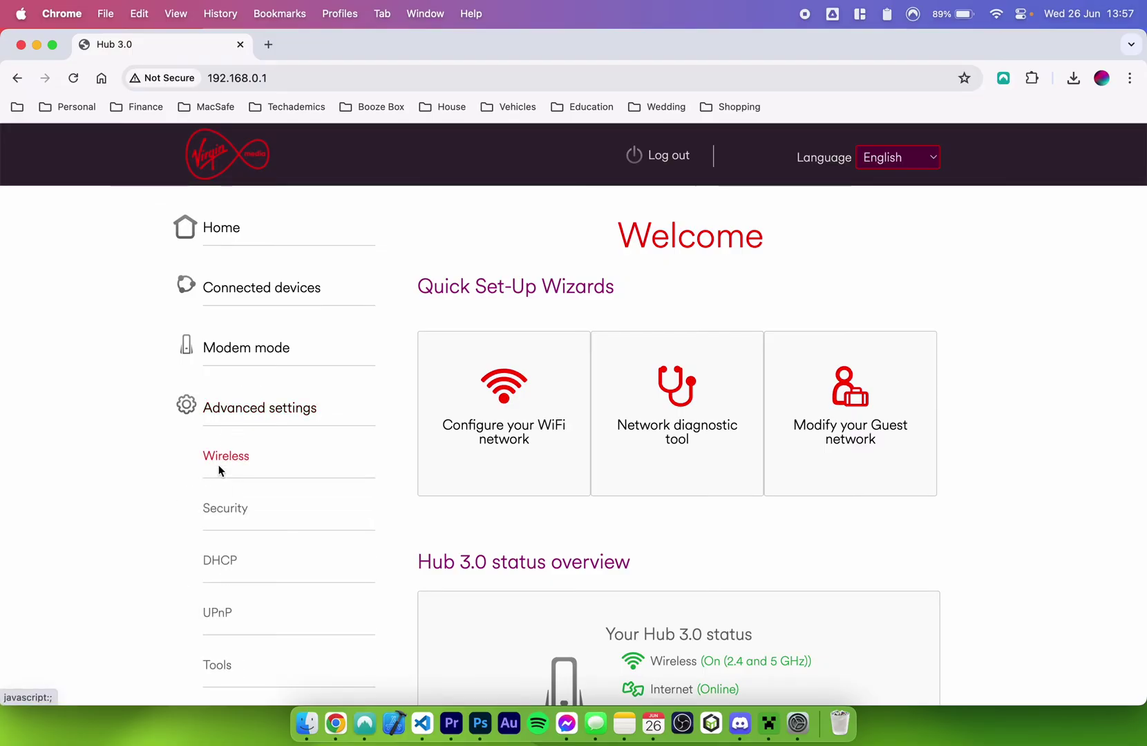
left_click(222, 515)
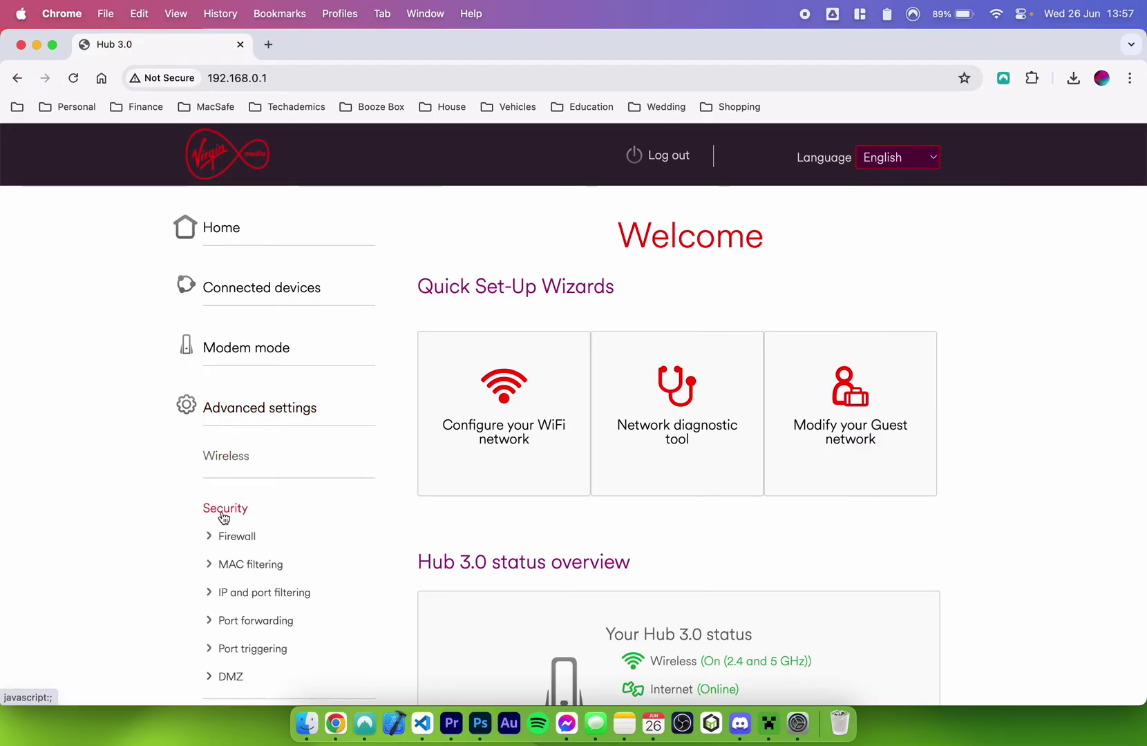
left_click(256, 621)
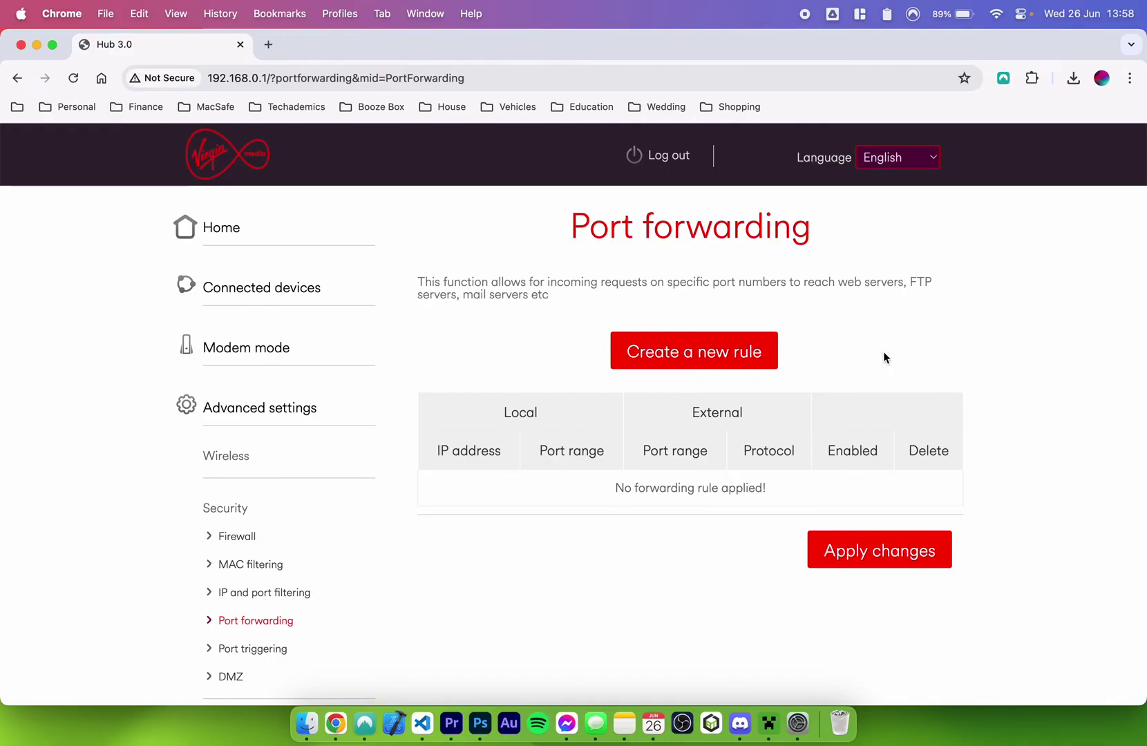
Start a new forwarding rule and check the computer's local IP in the Wi-Fi details
left_click(685, 360)
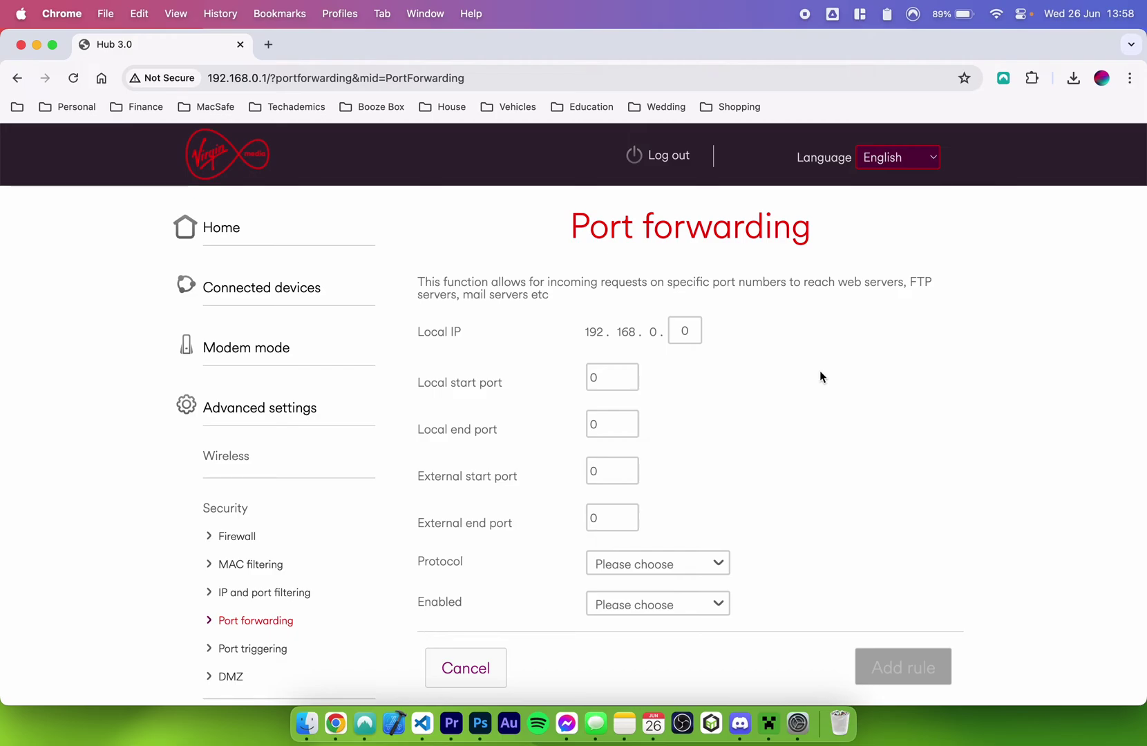
left_click_drag(418, 332, 478, 334)
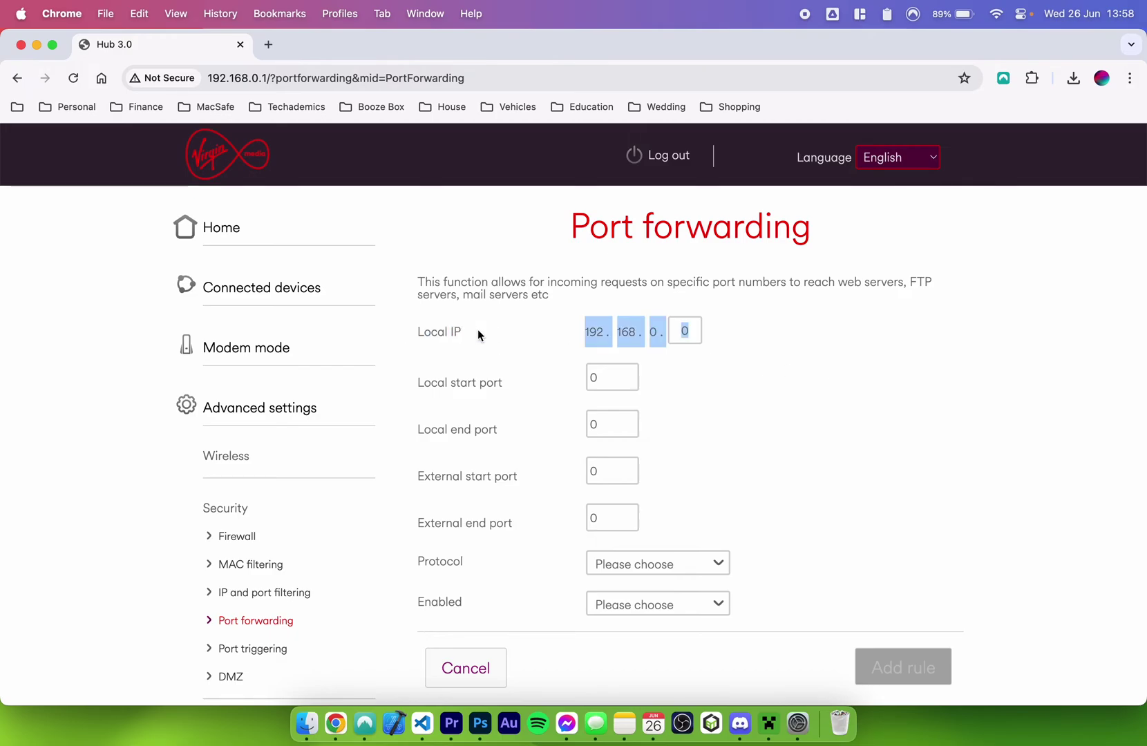
left_click(478, 330)
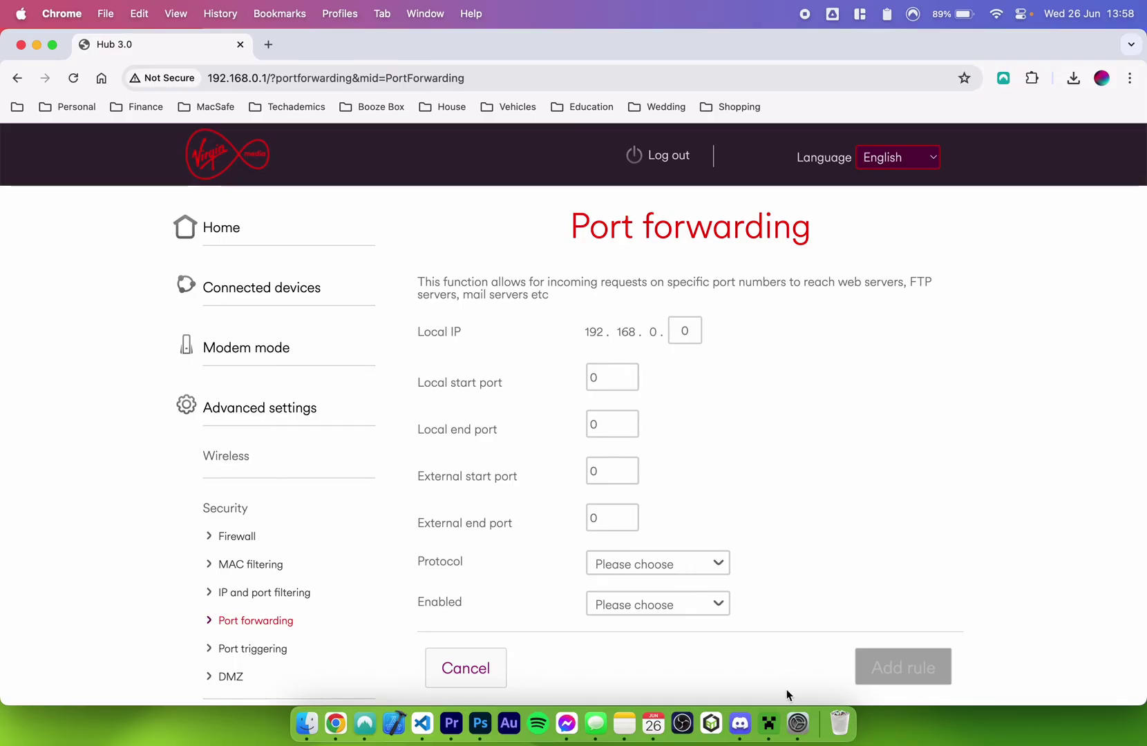
left_click(799, 722)
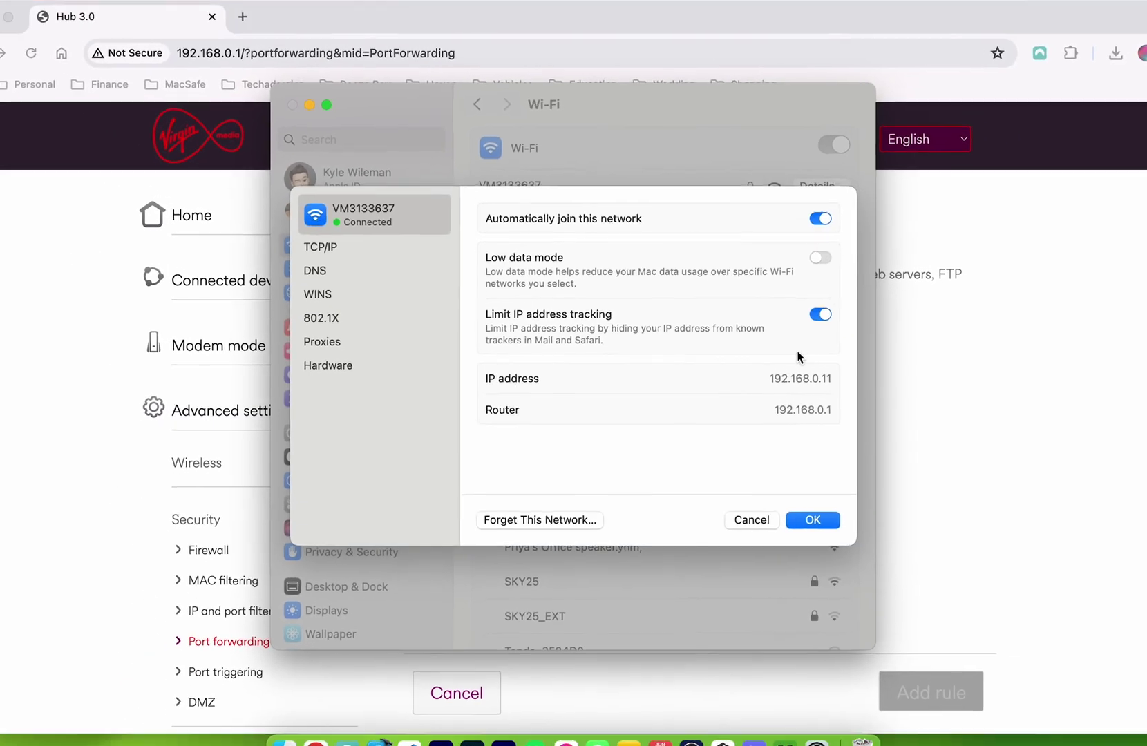
key("super+q")
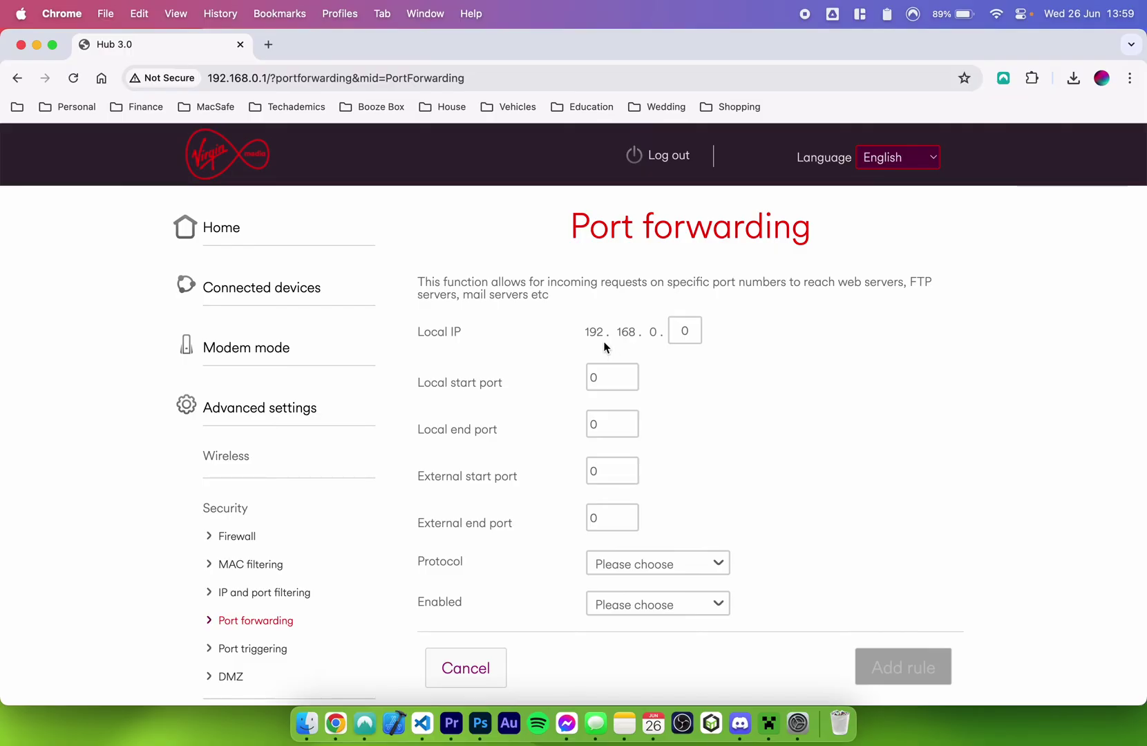
Enter 192.168.0.11 as the Local IP and 25565 for the local and external ports
left_click(689, 330)
type("11")
key("BackSpace")
type("25565")
left_click(615, 421)
key("BackSpace")
type("25565")
left_click(763, 483)
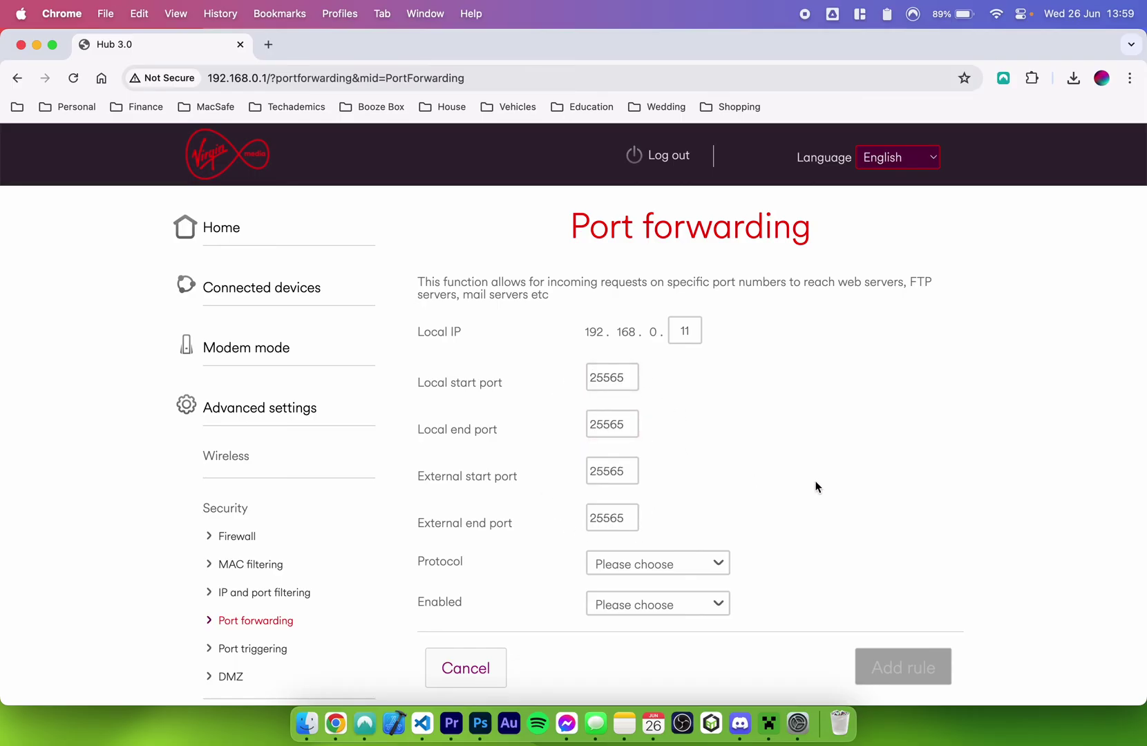
Set the rule's protocol to Both, enable it, and add it to the forwarding table
left_click(667, 571)
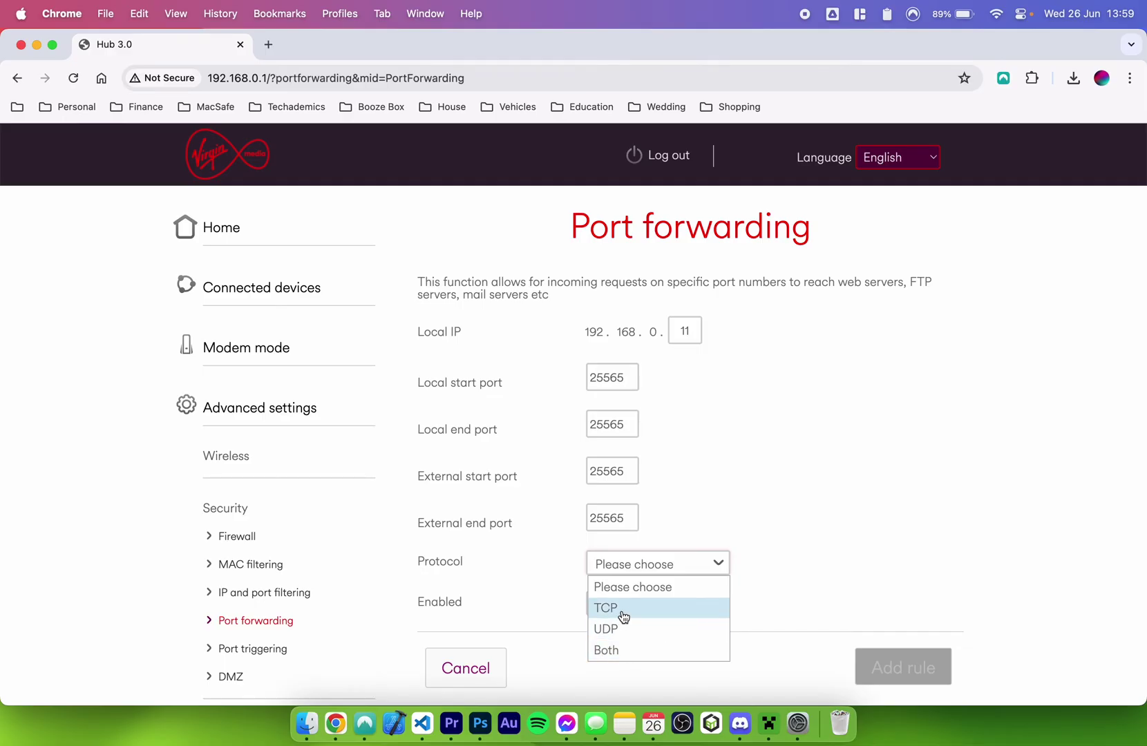
left_click(628, 654)
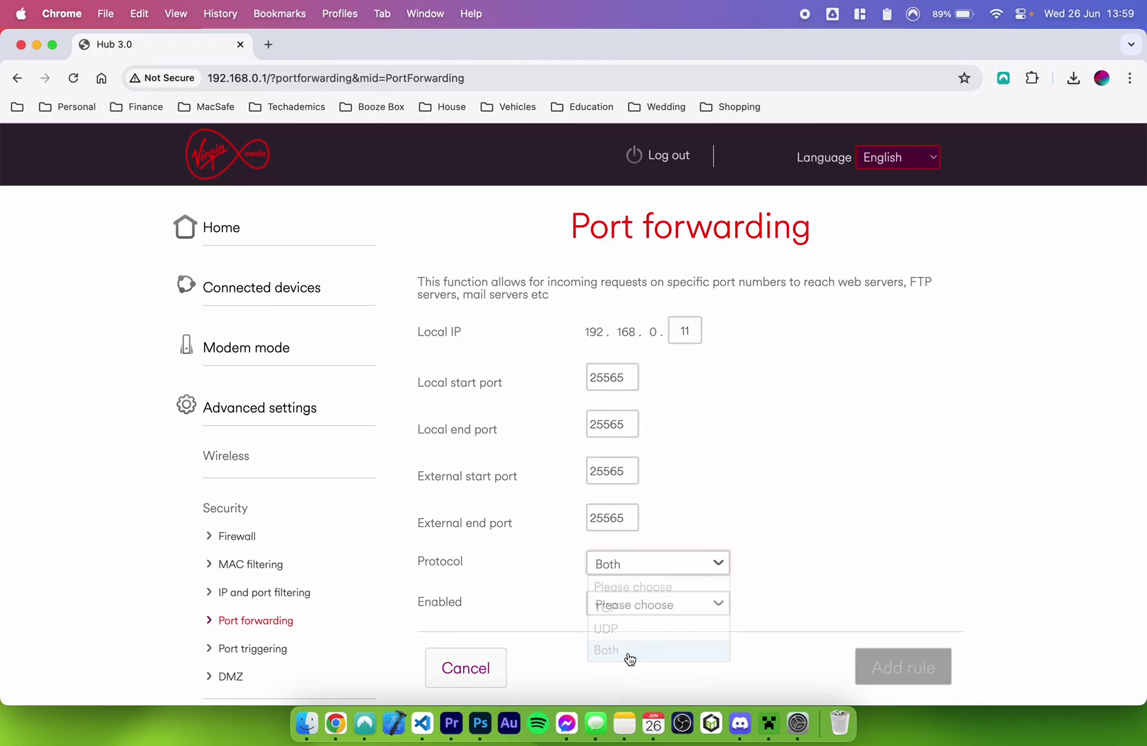
left_click(668, 613)
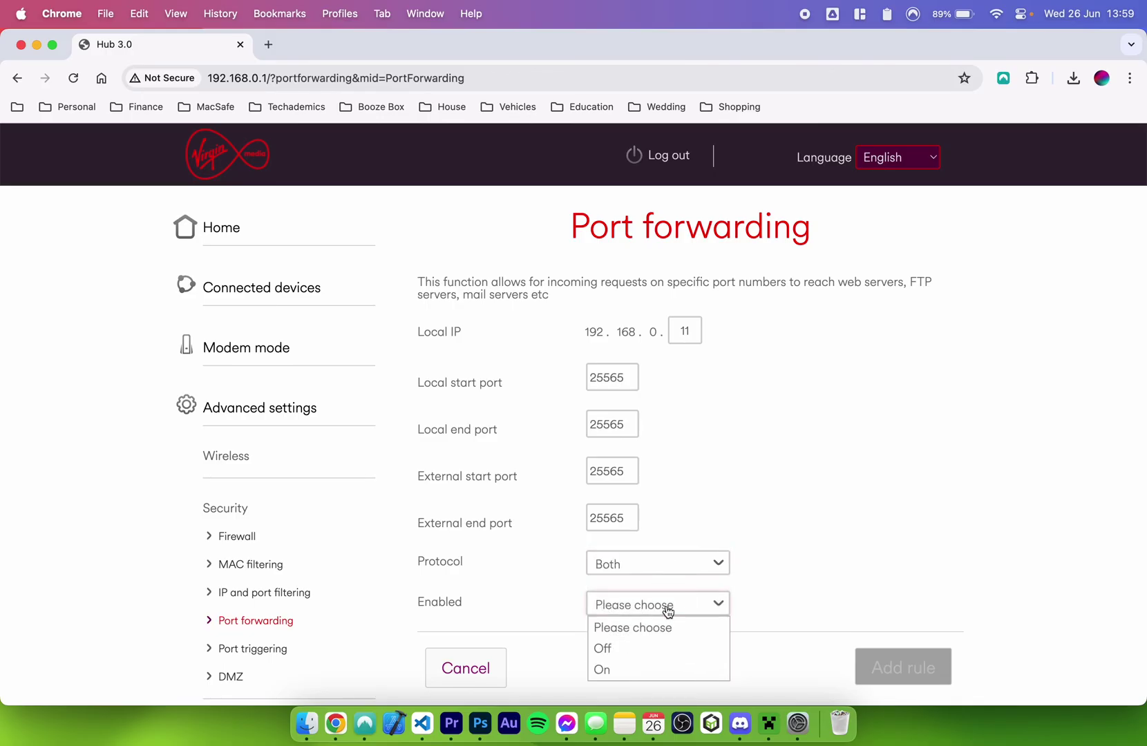
left_click(623, 676)
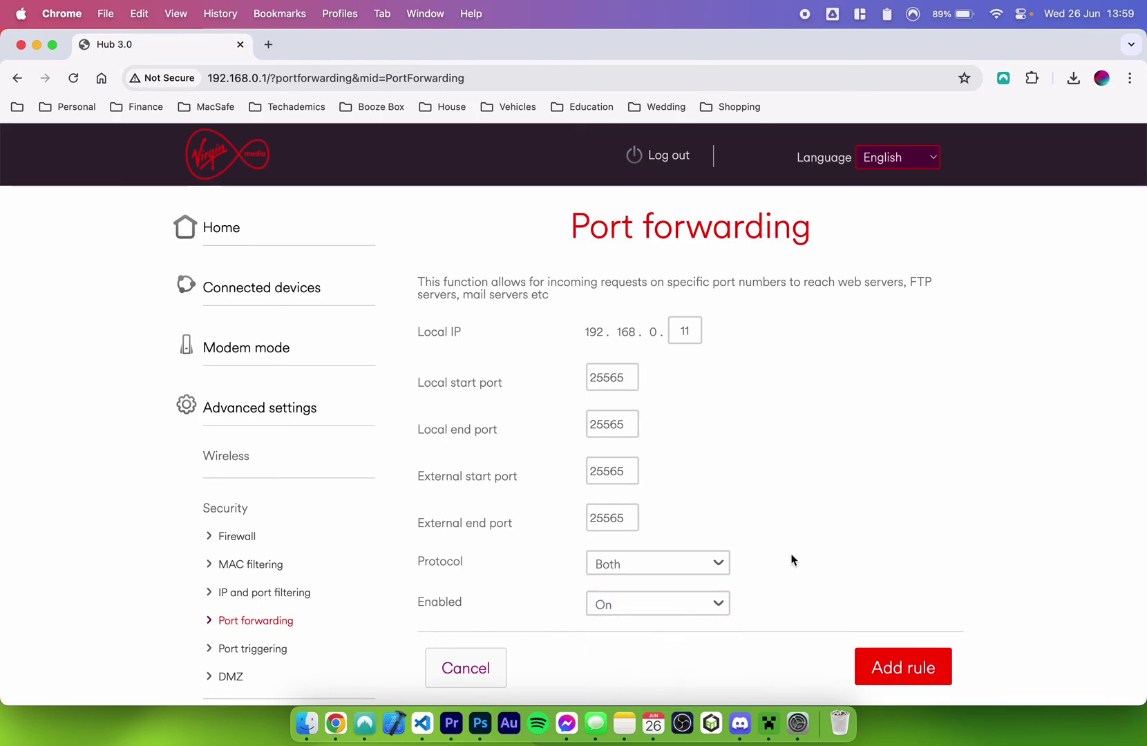
left_click(887, 675)
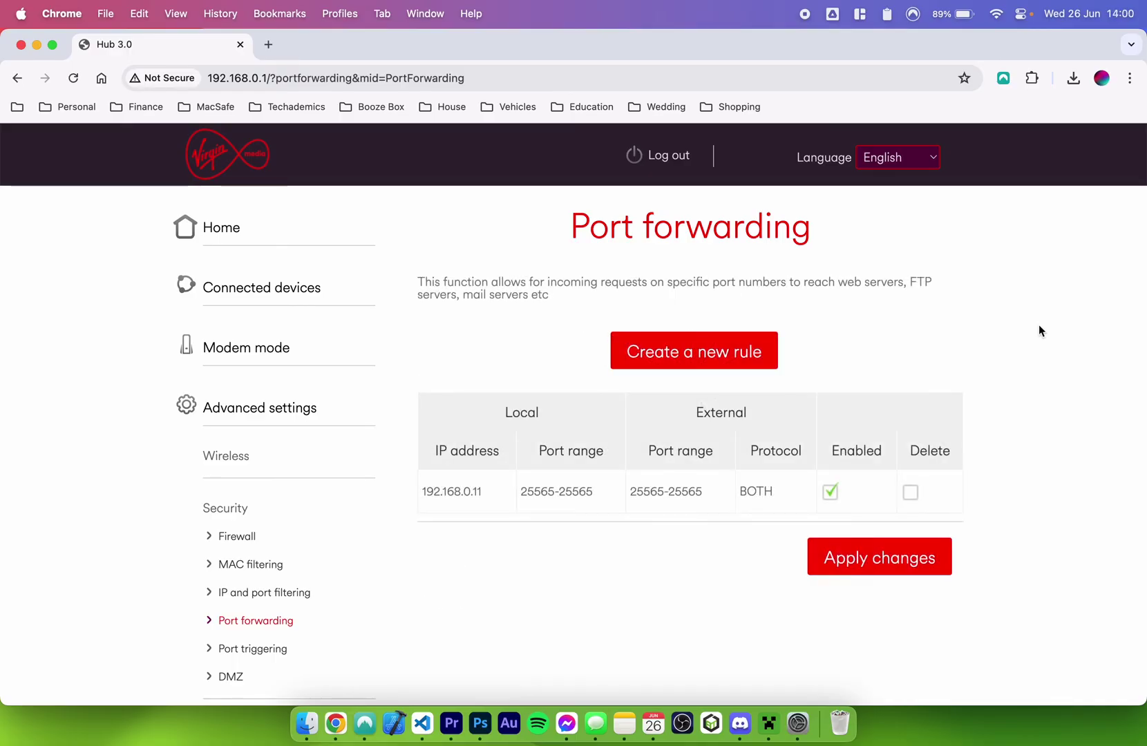
left_click_drag(423, 490, 741, 505)
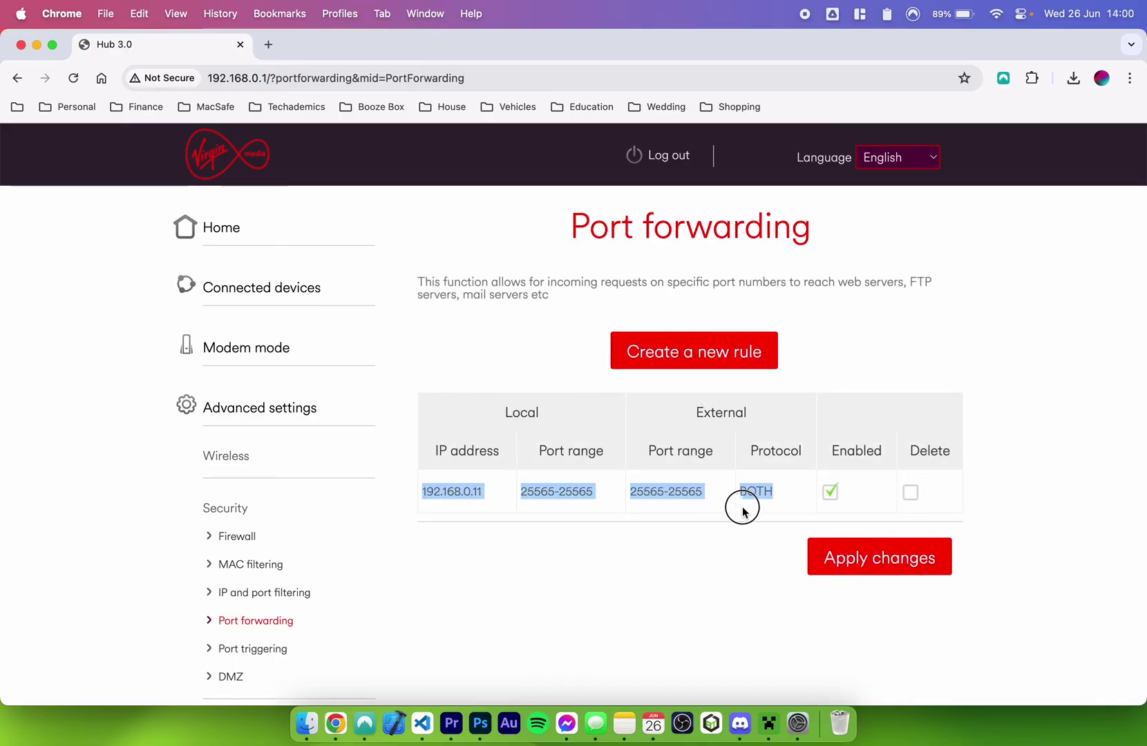
left_click(700, 562)
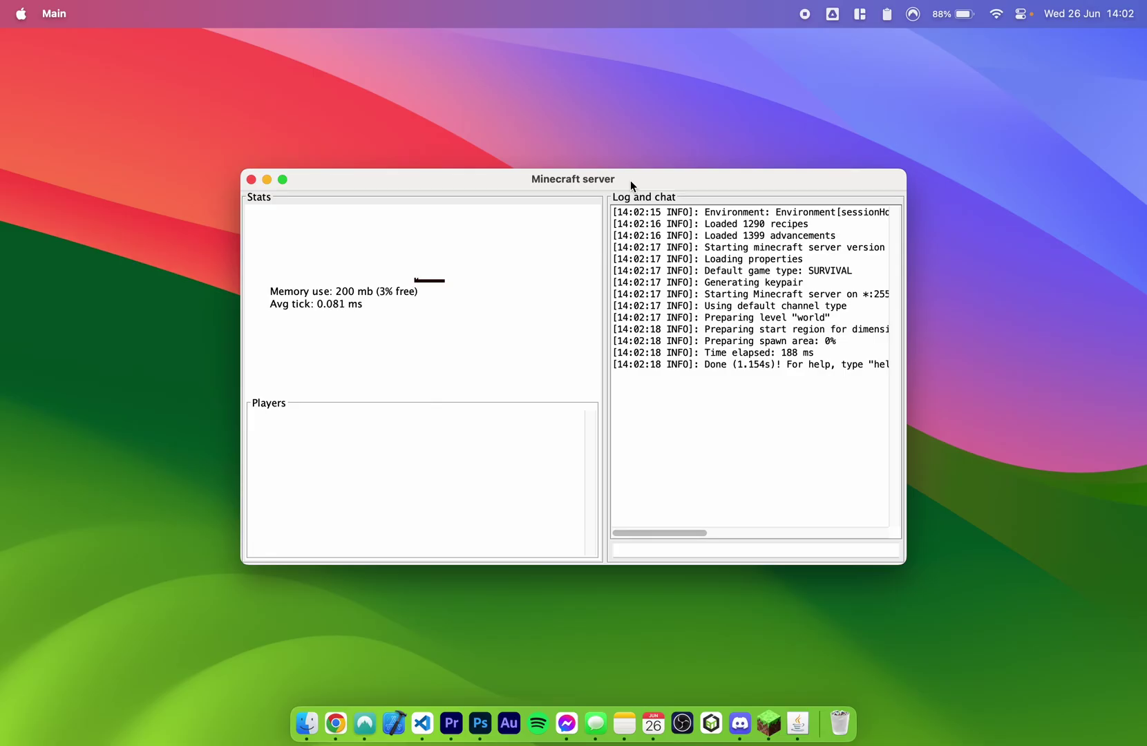
In Multiplayer, add a new server entry named 'Test Server', leaving its address blank
left_click(769, 723)
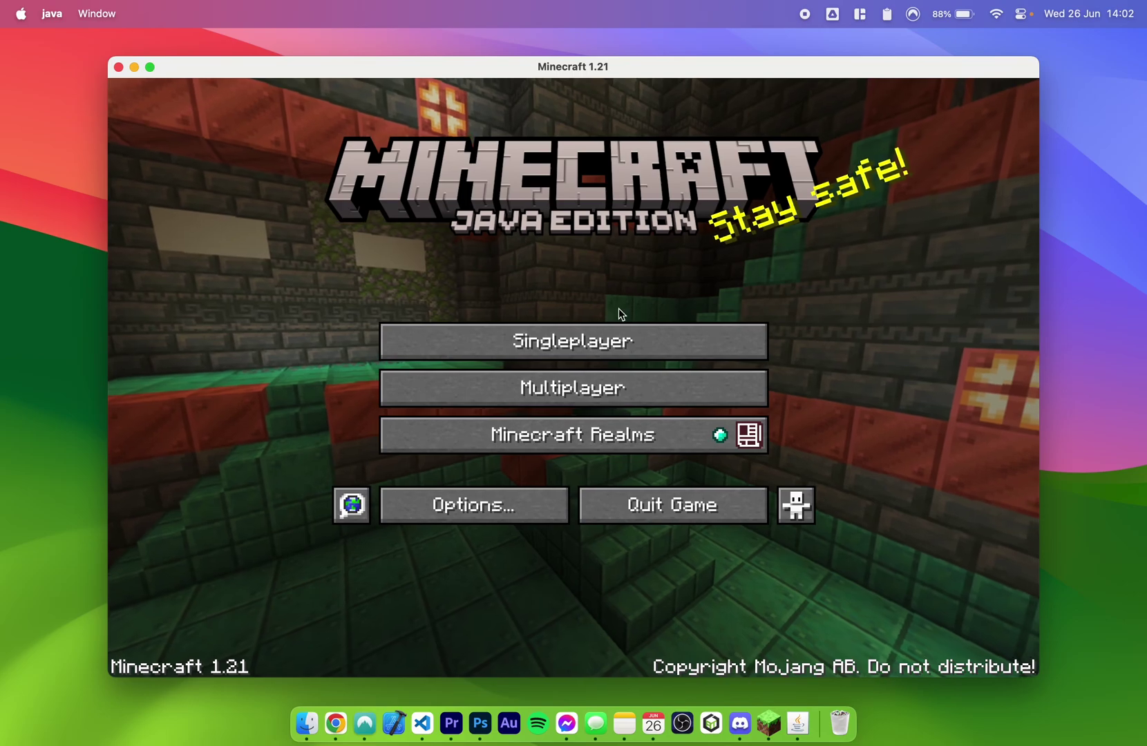
left_click(514, 388)
left_click(809, 609)
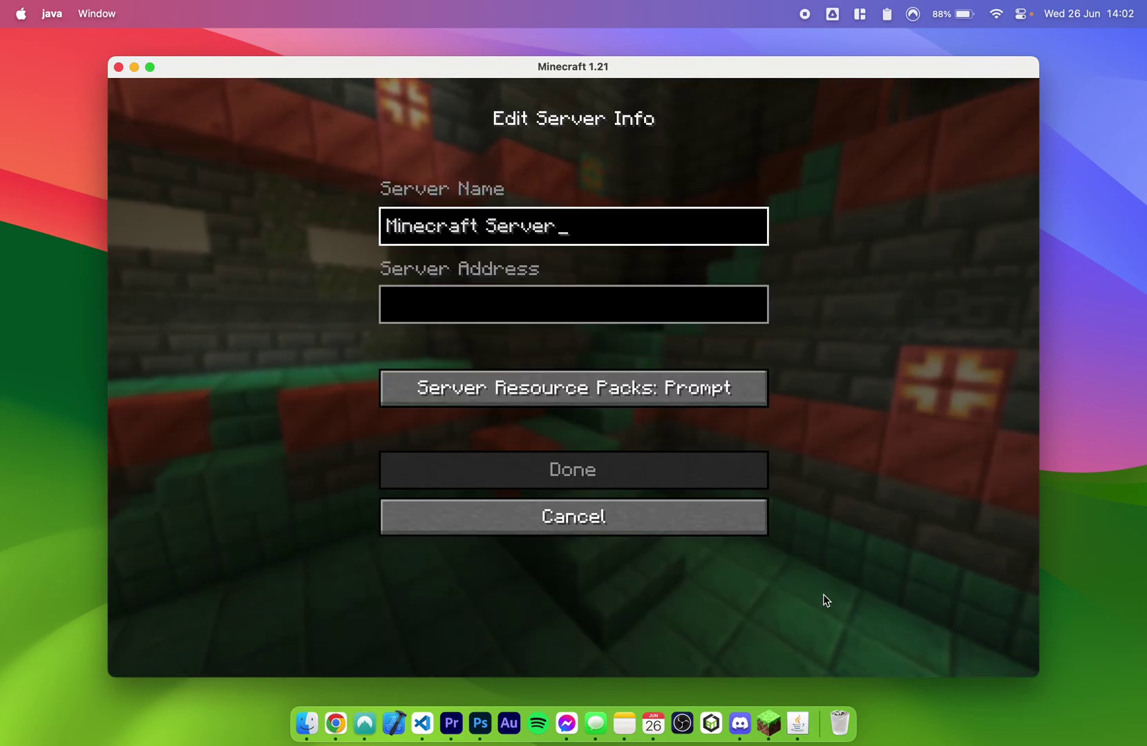
key("super+a")
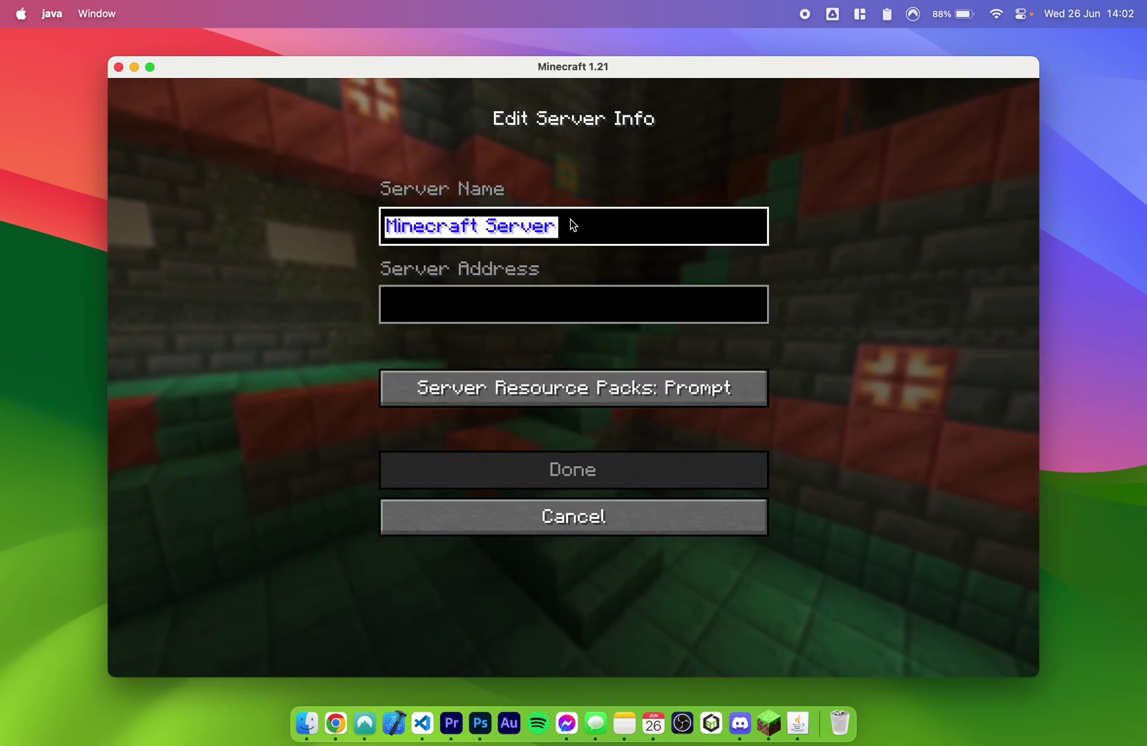
type("Test Server")
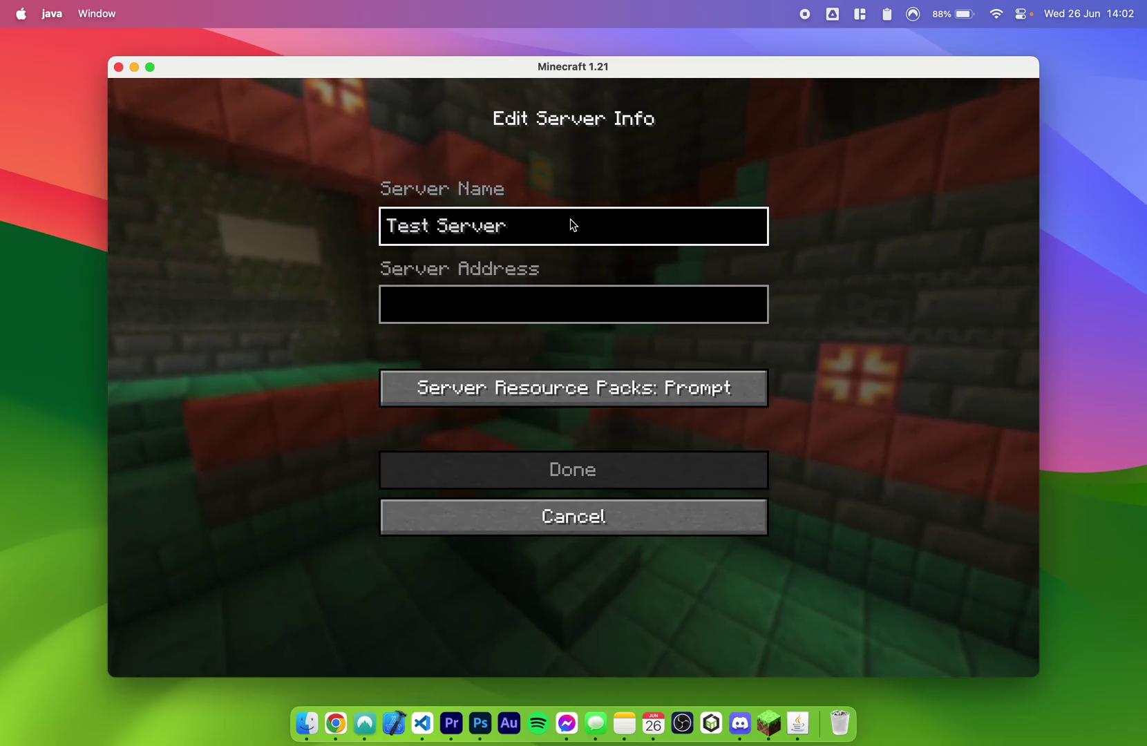
left_click(478, 304)
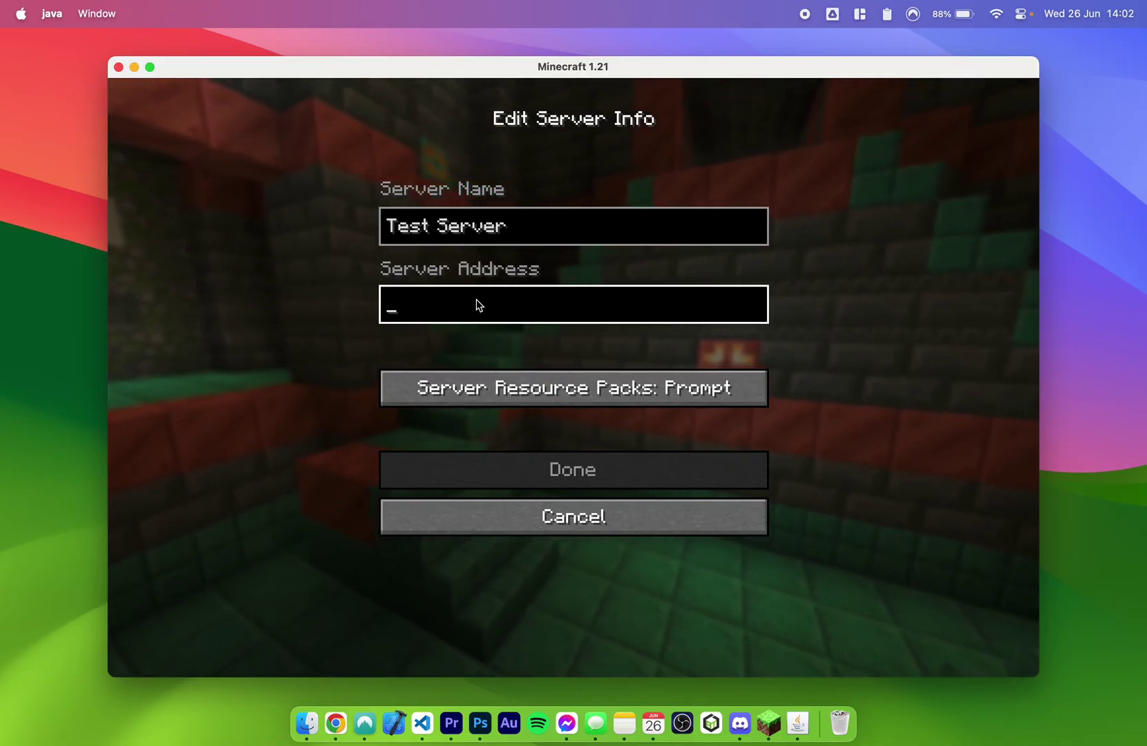
left_click(336, 721)
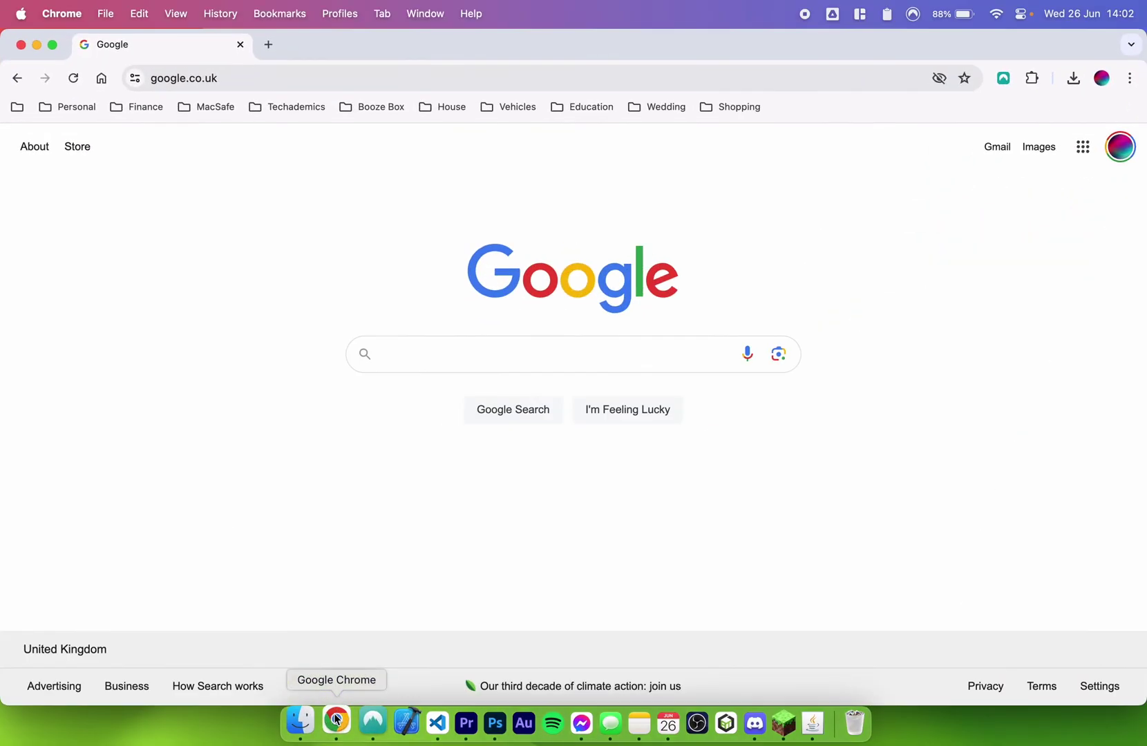
Search Google for 'whats my ip' and copy the public IP address shown
left_click(531, 357)
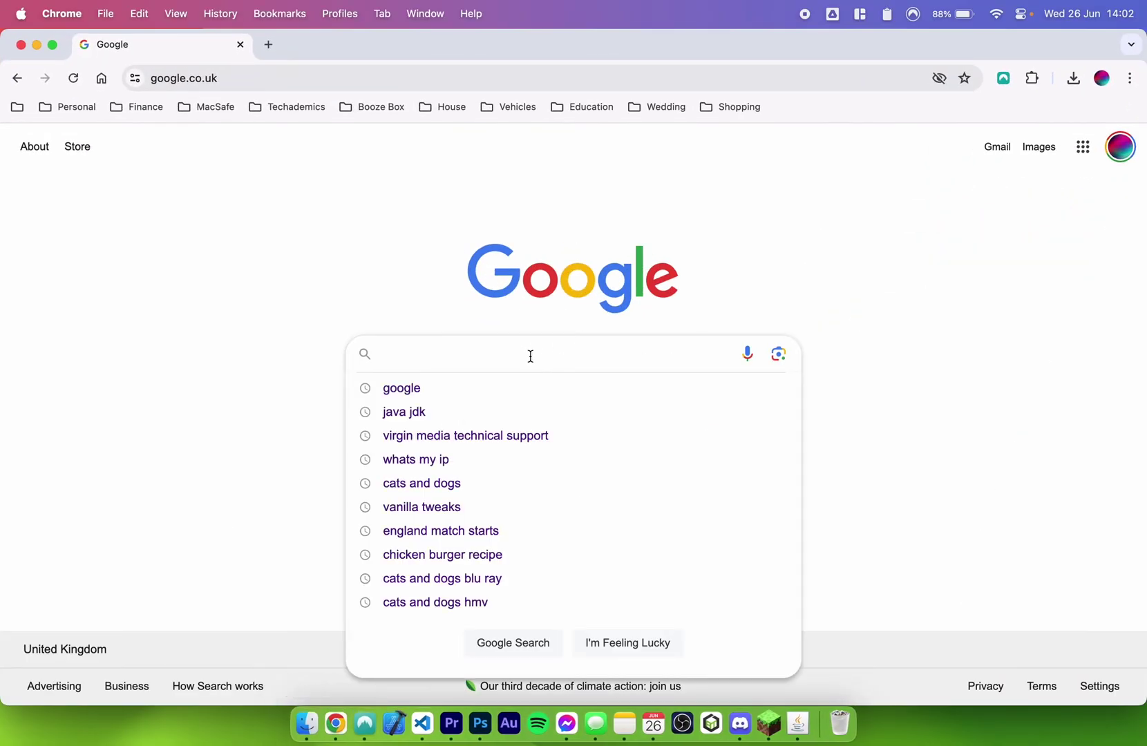
left_click(427, 461)
scroll(725, 464, "down", 1)
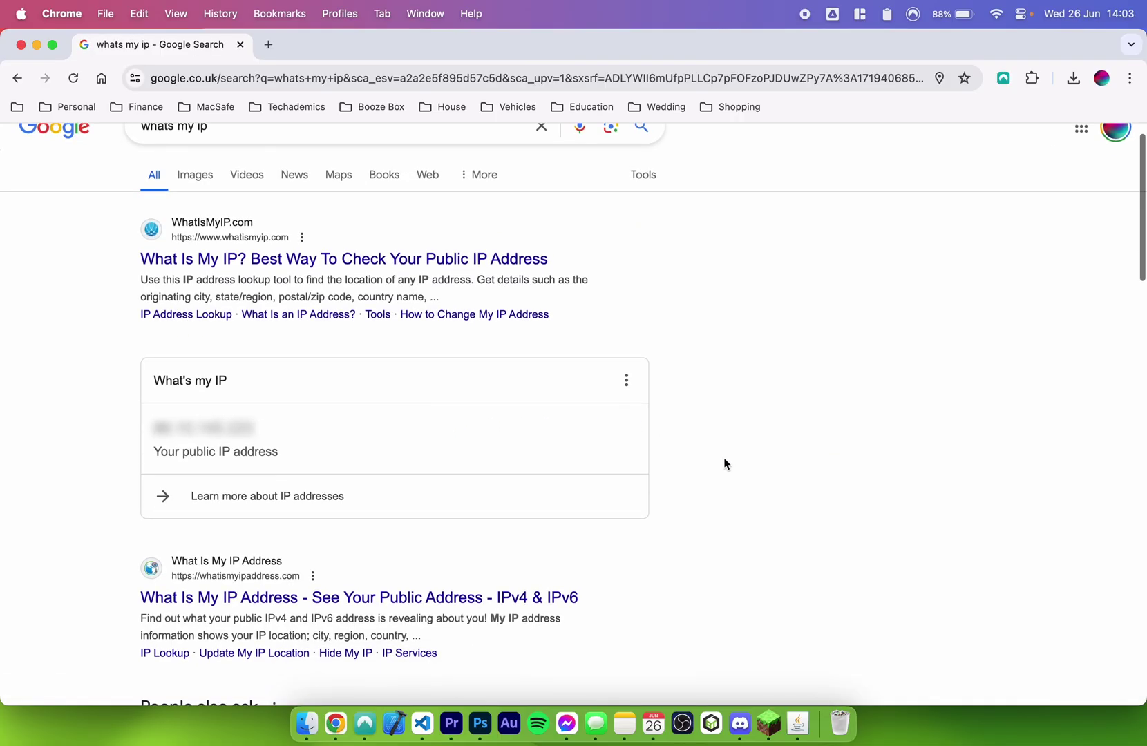
left_click_drag(156, 426, 267, 431)
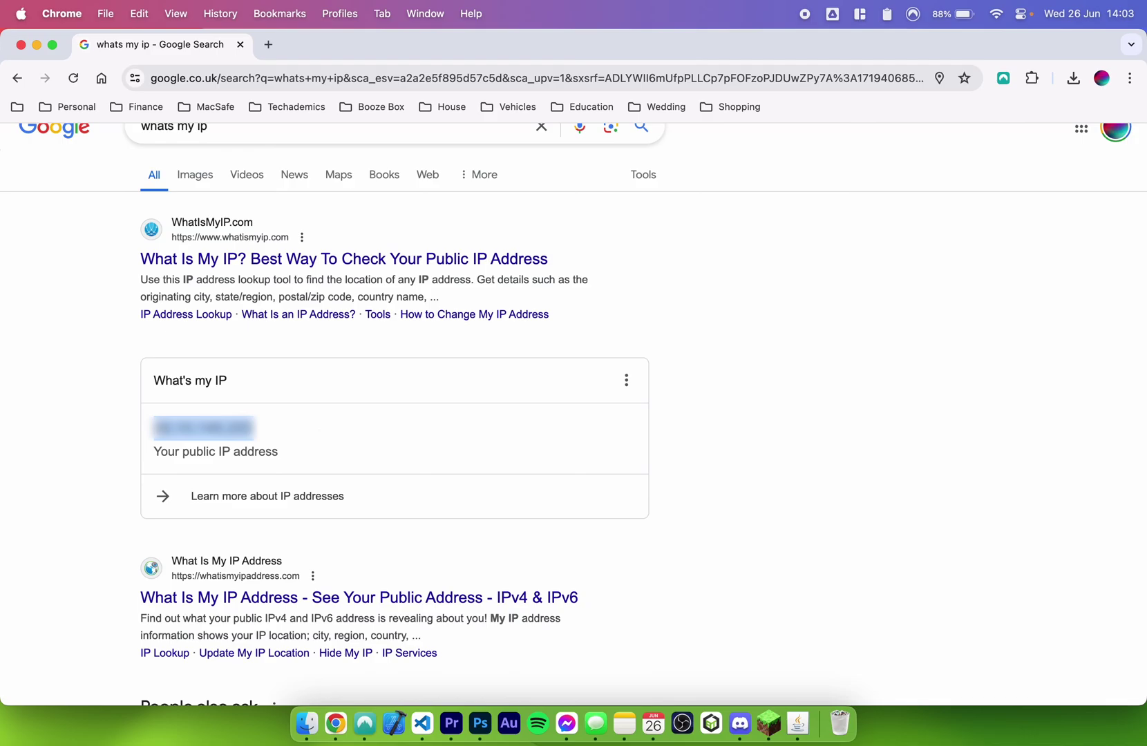
right_click(155, 421)
left_click(190, 464)
left_click(348, 442)
left_click(767, 722)
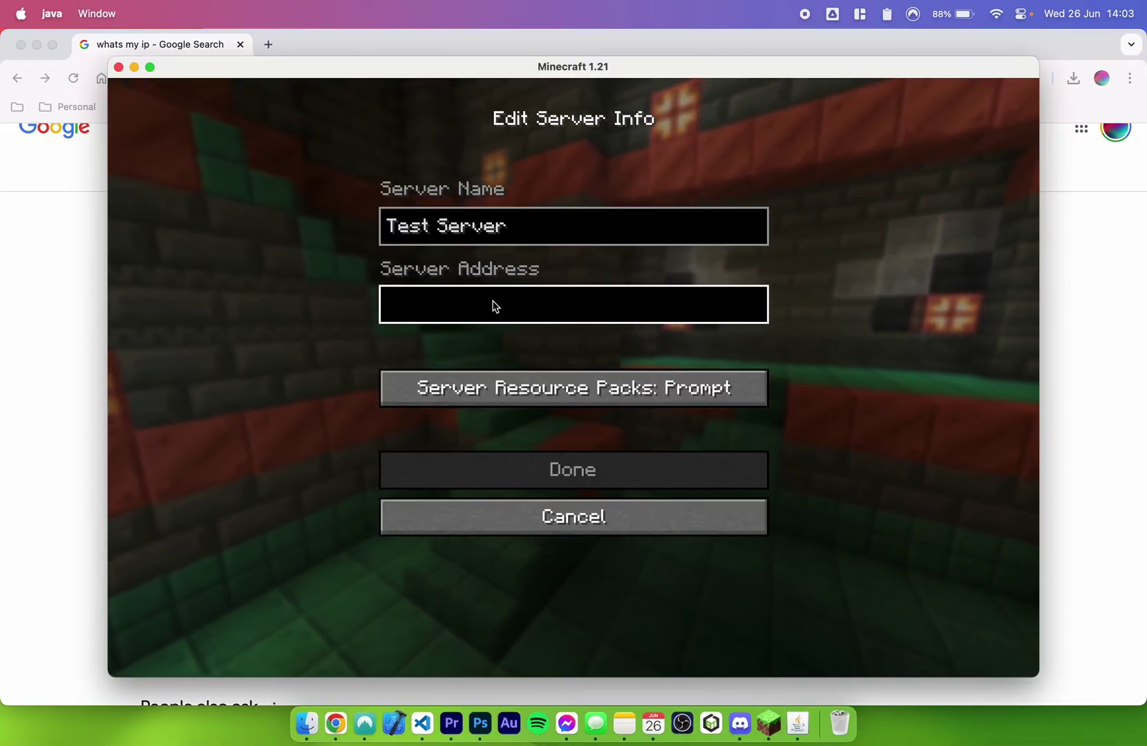
Paste the public IP as Test Server's address, save the entry and join it
key("super+v")
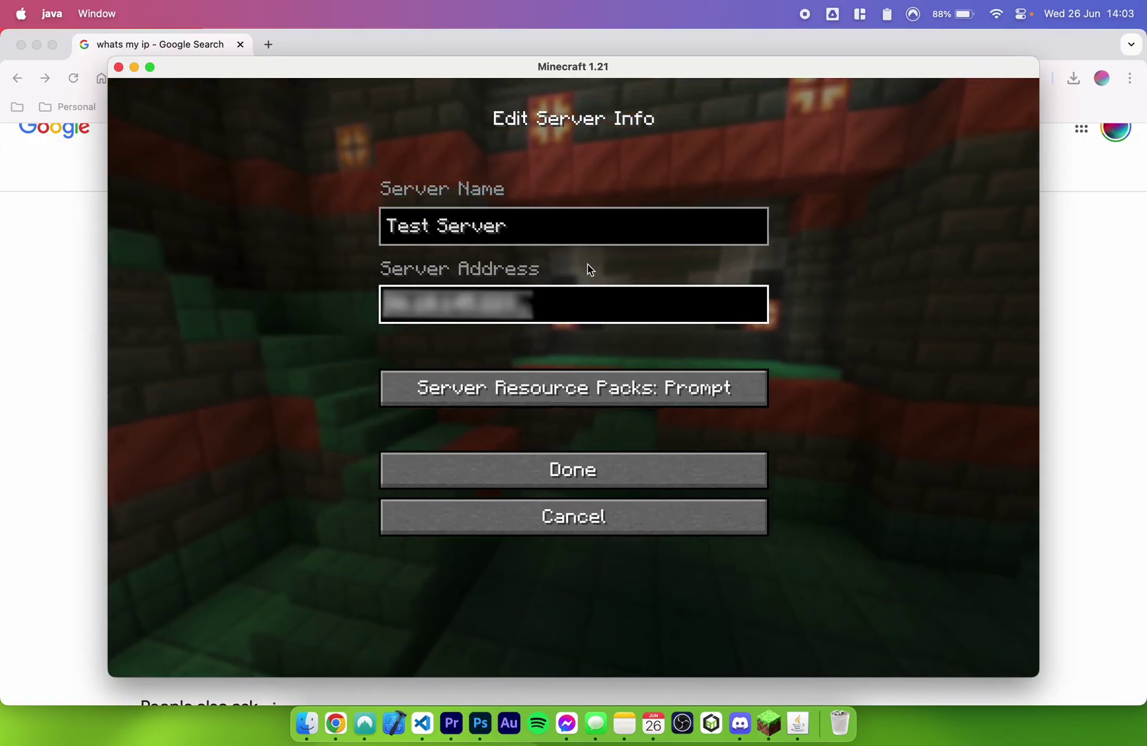
left_click(571, 461)
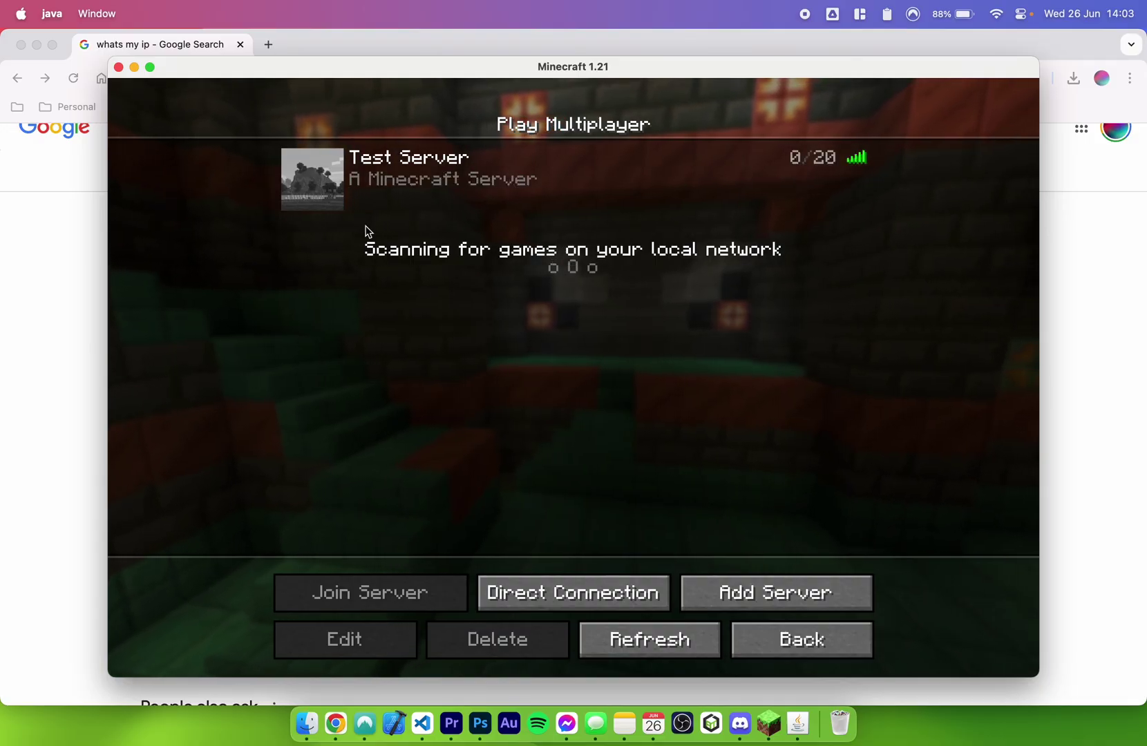
left_click(321, 179)
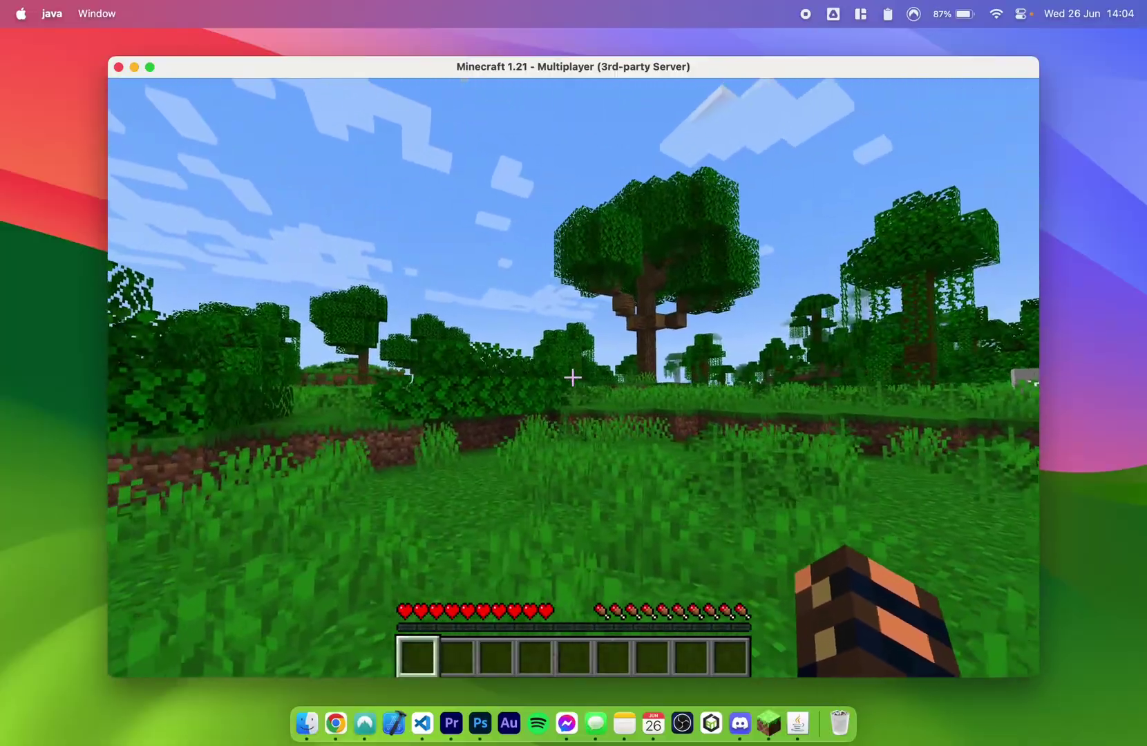
Pause the game and run 'op' with the player's username in the server console
key("w")
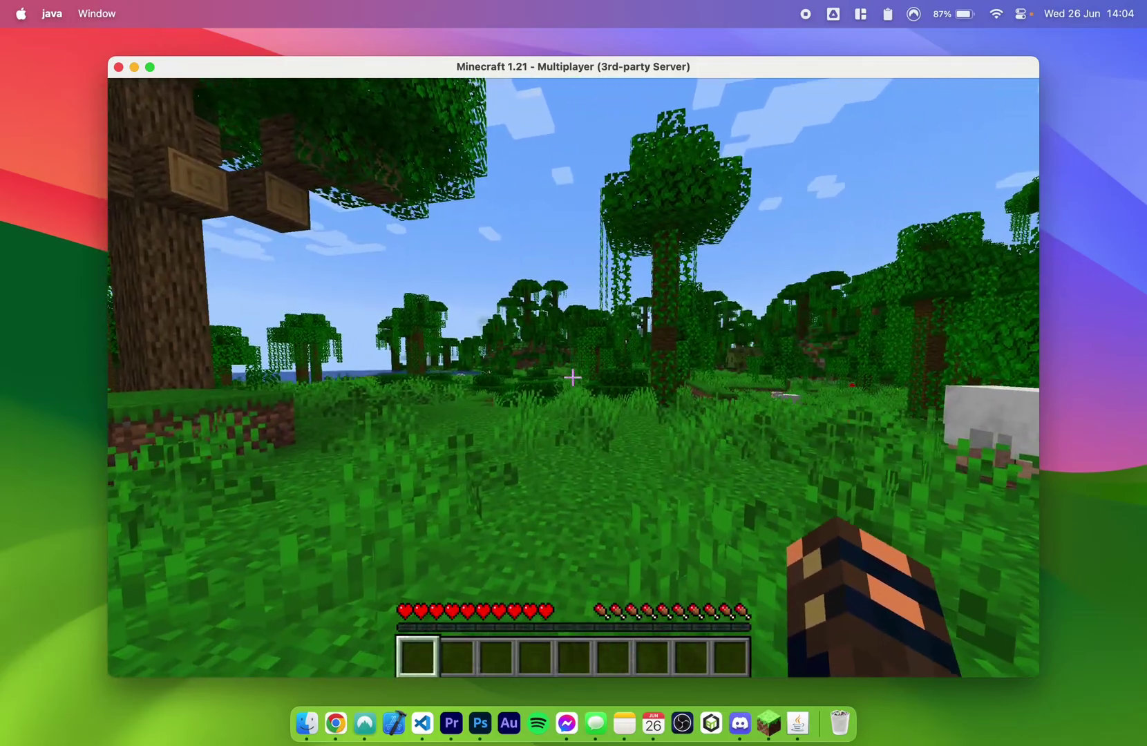
key("Escape")
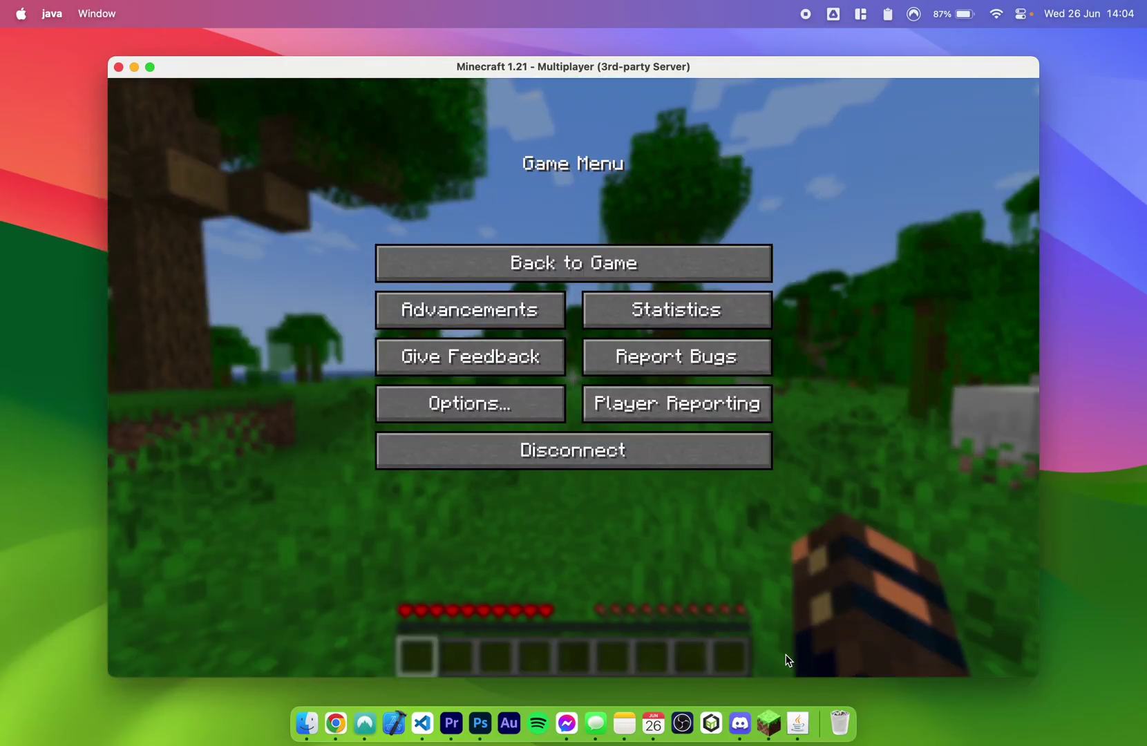
left_click(799, 724)
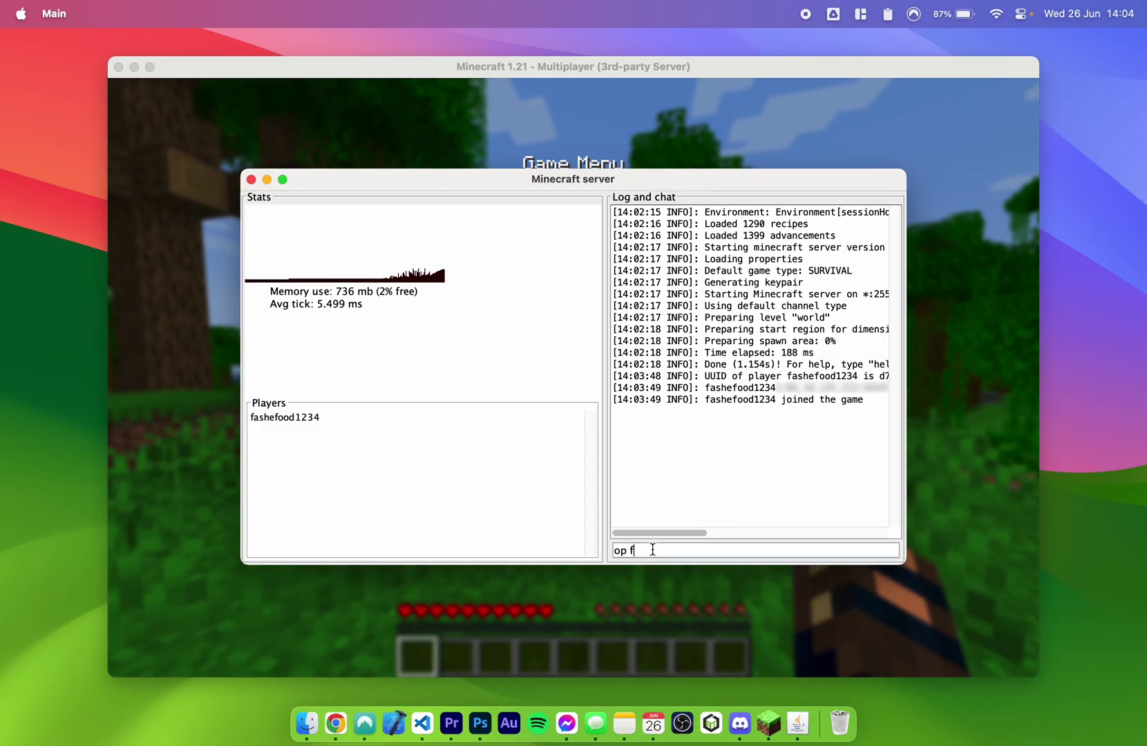
type("op fashefood1234")
key("Return")
Resume the game and walk around the jungle near the large tree
left_click(496, 660)
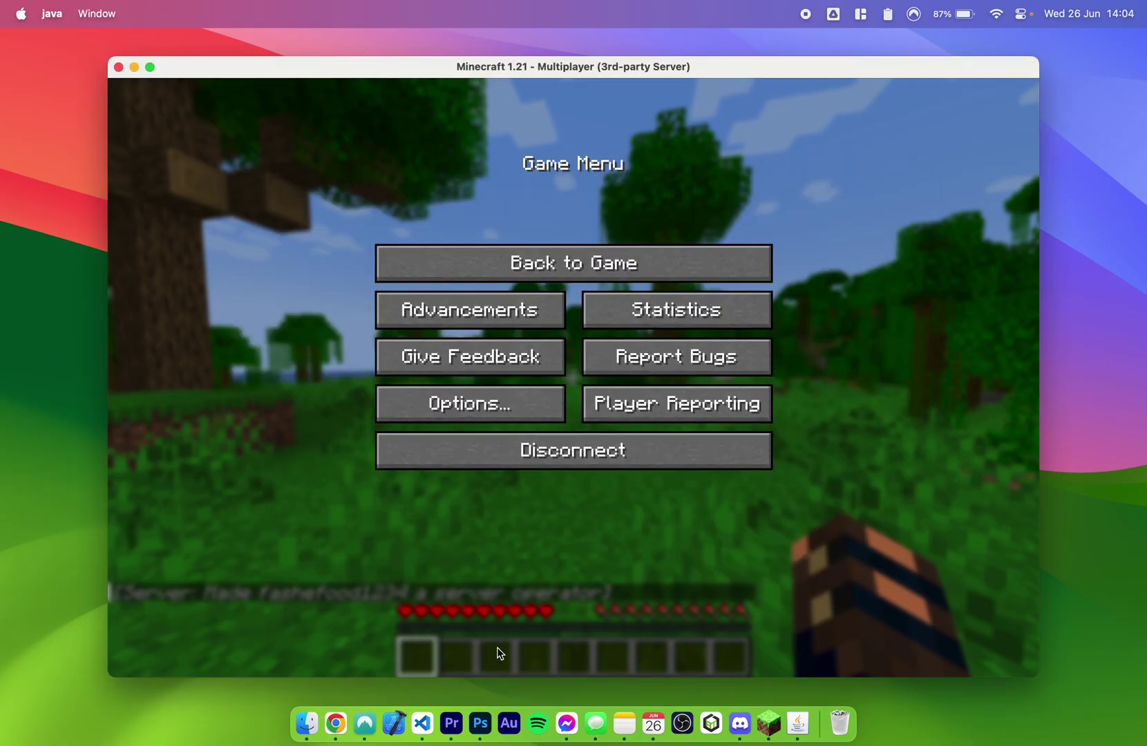
left_click(486, 251)
key("w")
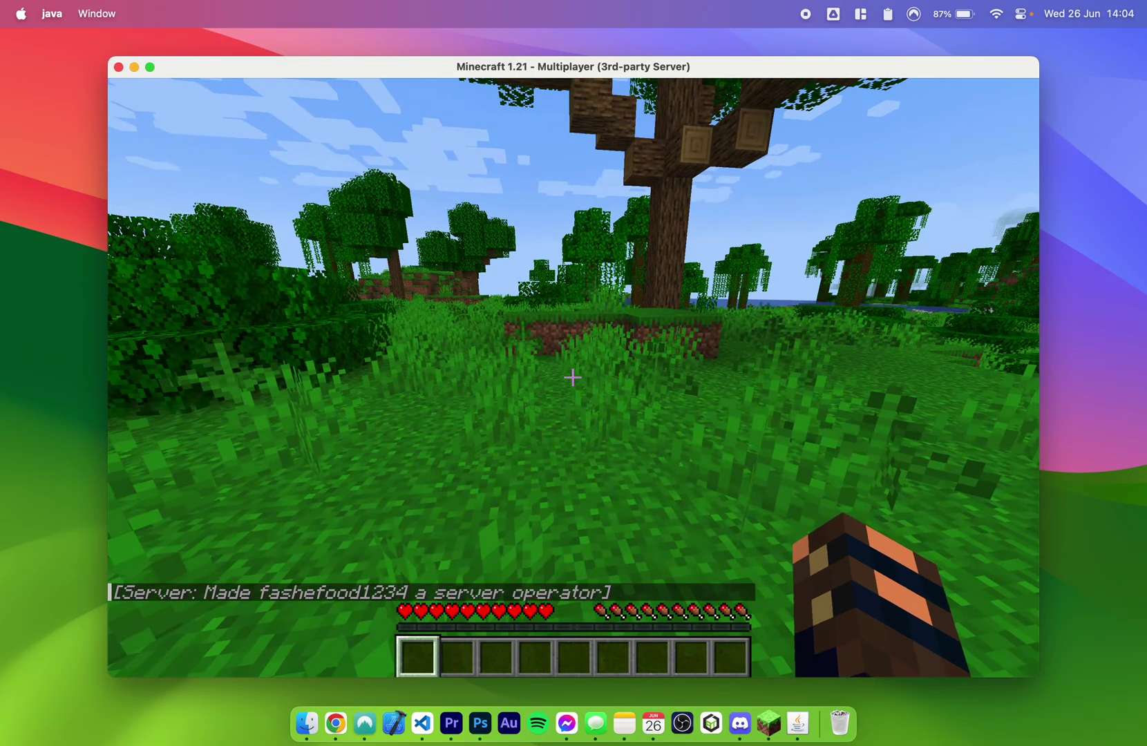
key("w")
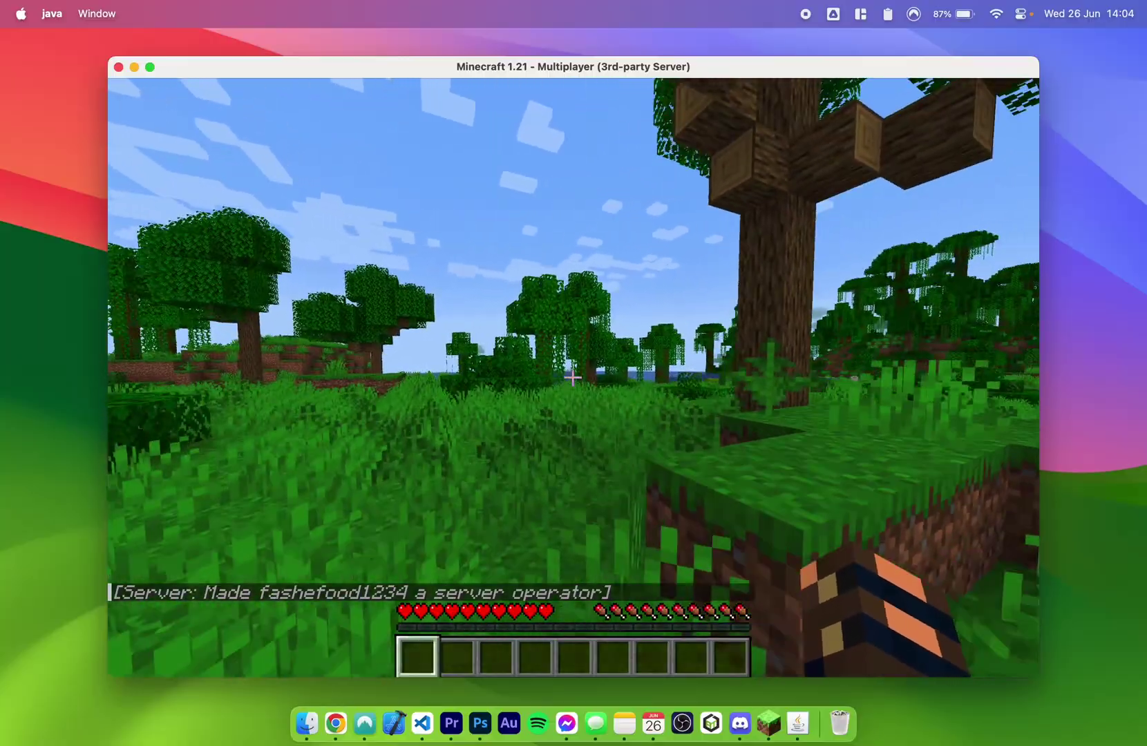
key("w")
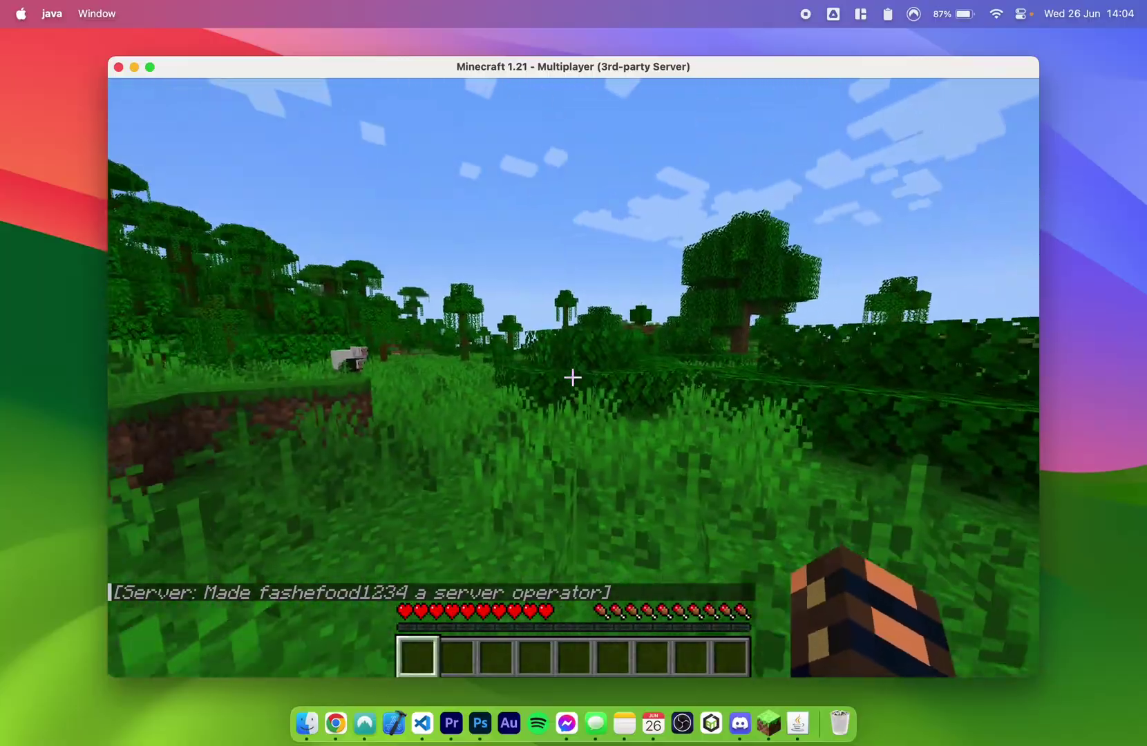
key("w")
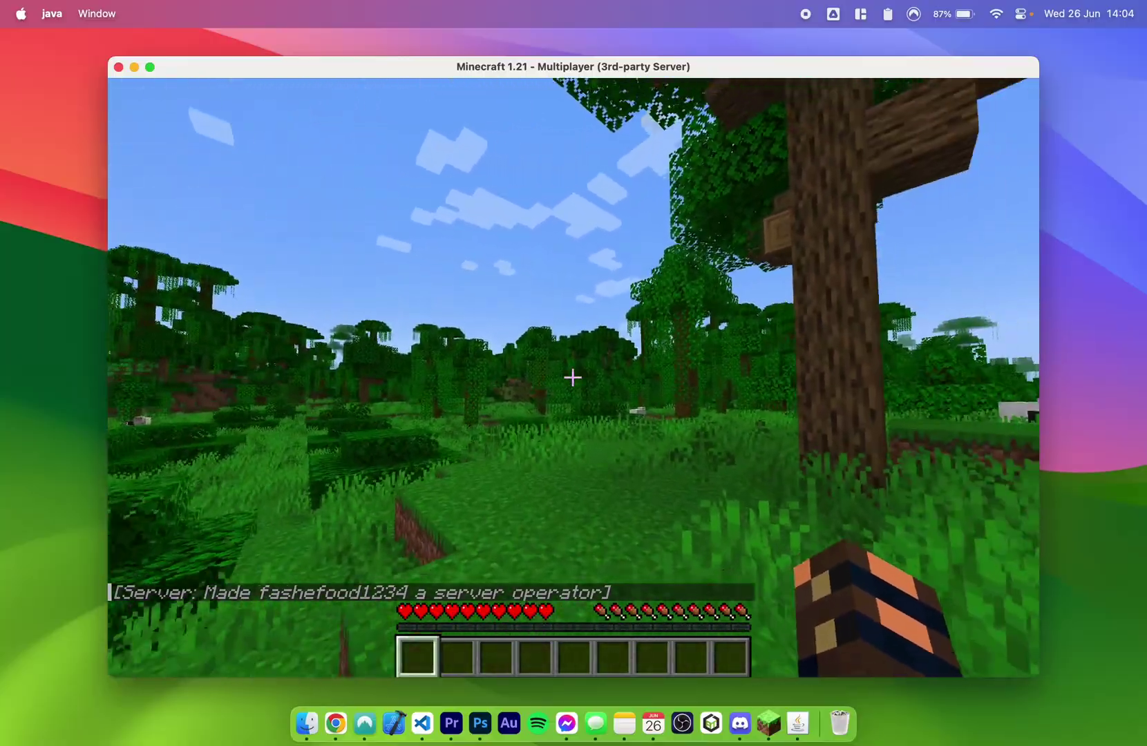
key("w")
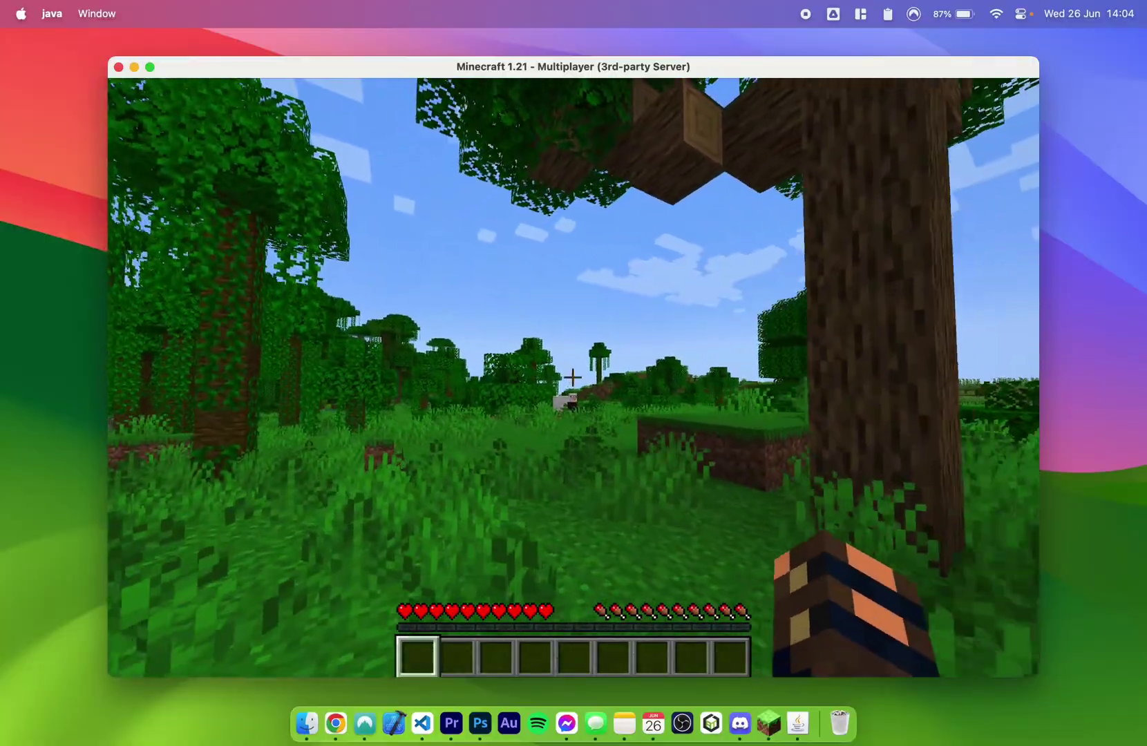